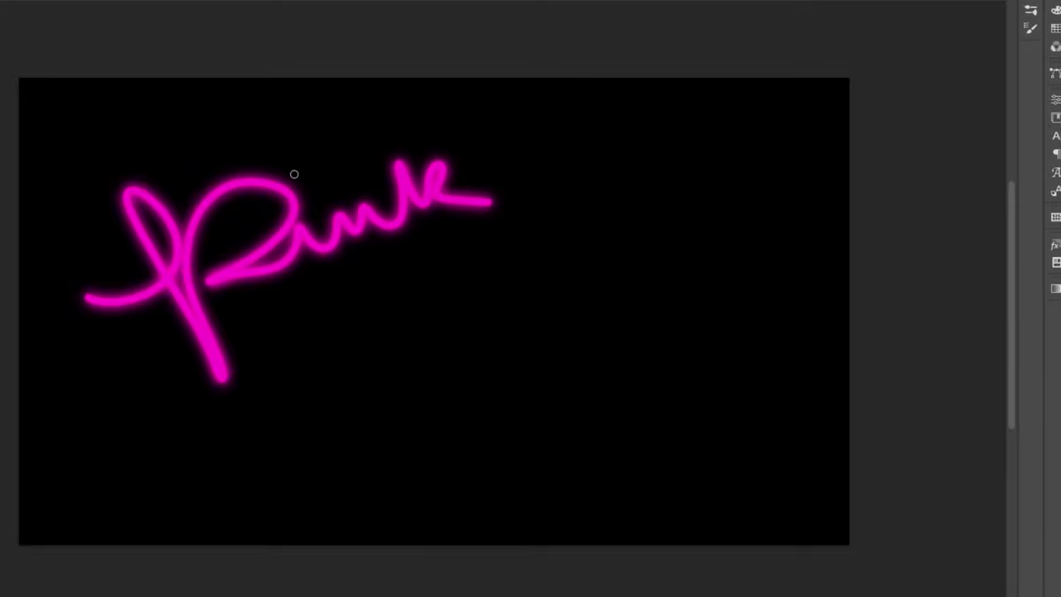
Add neon dots, a short stroke and a heart around the Pink lettering
left_click(311, 167)
left_click_drag(441, 100, 460, 125)
left_click(509, 181)
mouse_move(363, 325)
left_mouse_down()
mouse_move(402, 274)
mouse_move(427, 317)
mouse_move(394, 367)
mouse_move(403, 400)
mouse_move(293, 332)
mouse_move(328, 307)
mouse_move(375, 326)
left_mouse_up()
Paint an overlapping second heart on a new layer set to Hard Light blending
left_click(1031, 29)
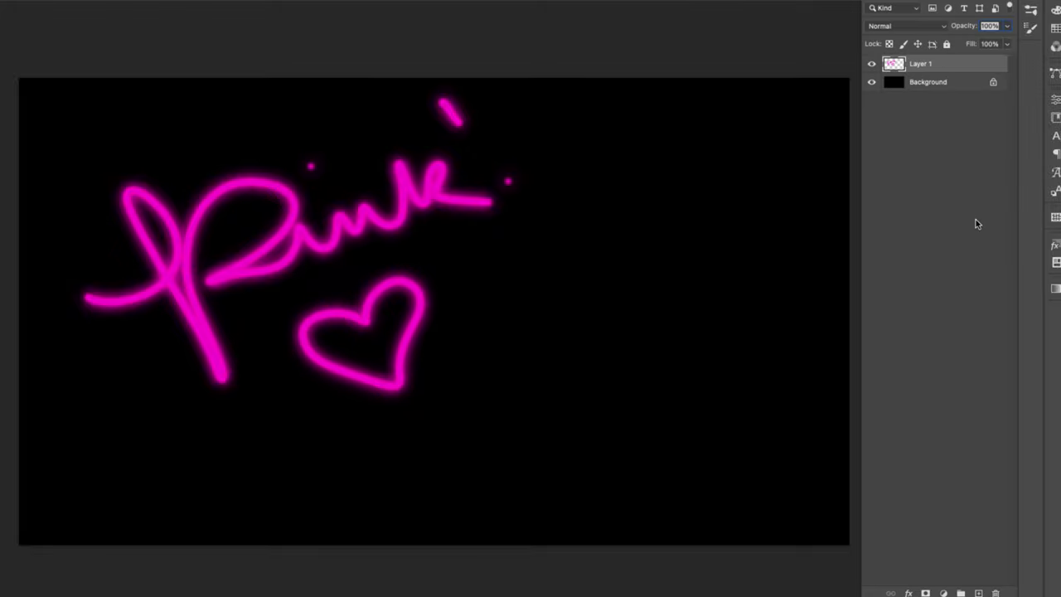
left_click(979, 593)
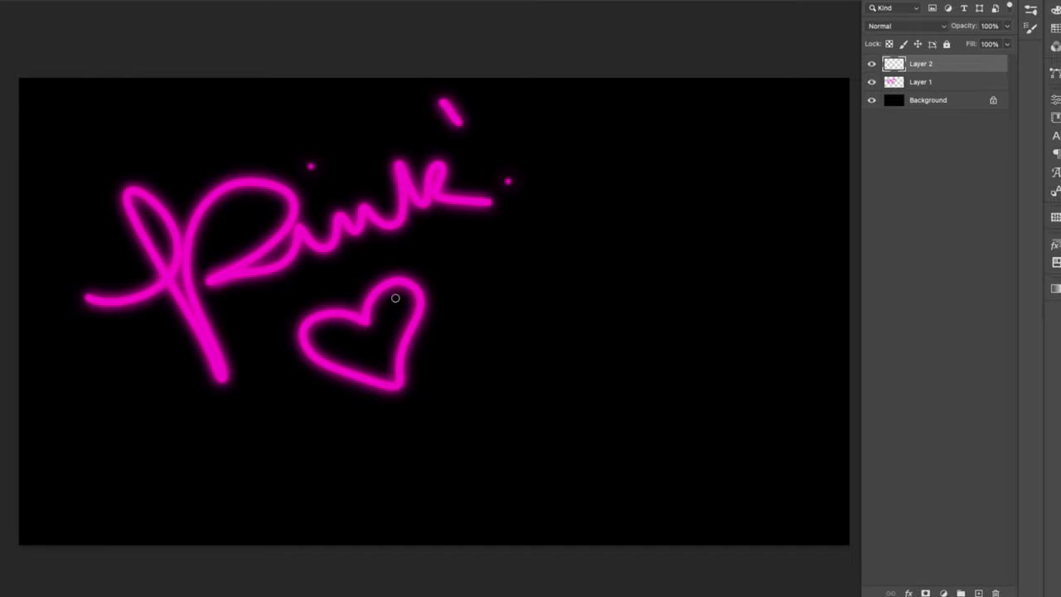
mouse_move(441, 304)
left_mouse_down()
mouse_move(450, 275)
mouse_move(492, 269)
mouse_move(488, 312)
mouse_move(447, 351)
mouse_move(444, 375)
mouse_move(384, 322)
mouse_move(392, 301)
mouse_move(441, 304)
left_mouse_up()
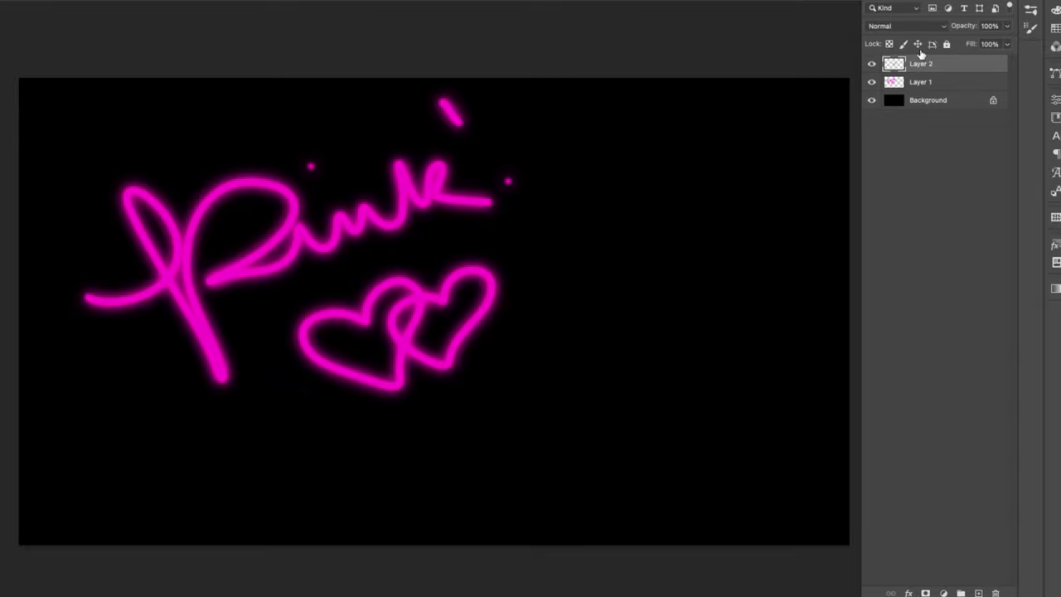
left_click(933, 28)
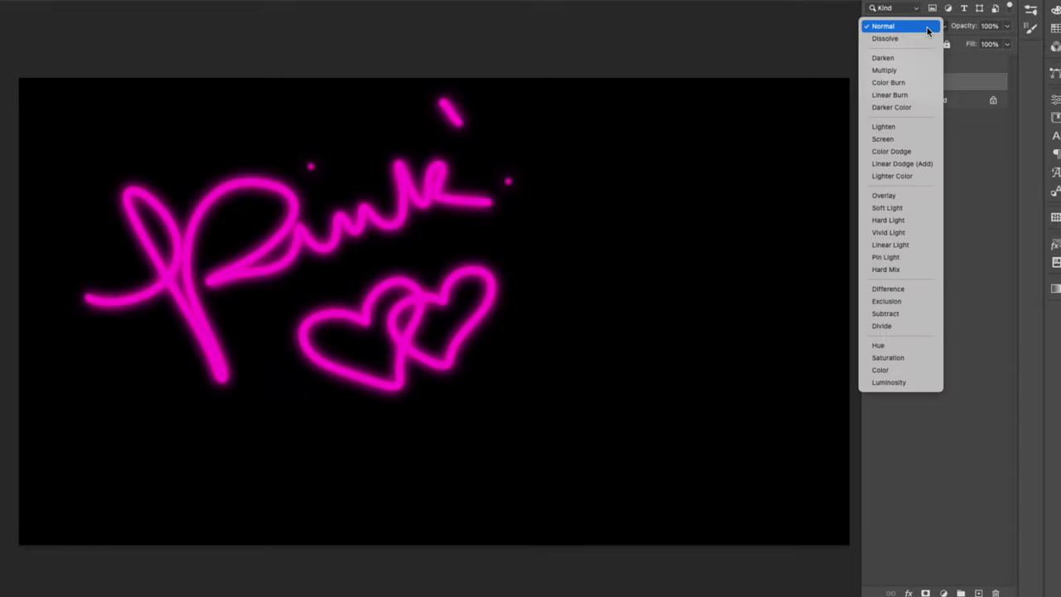
left_click(899, 221)
left_click(940, 66)
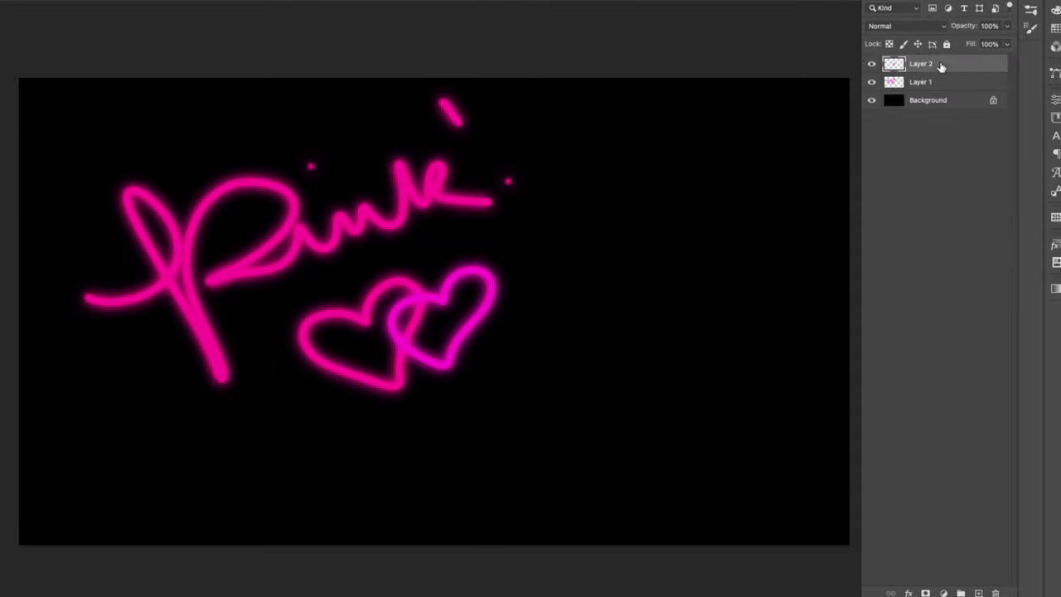
left_click(907, 30)
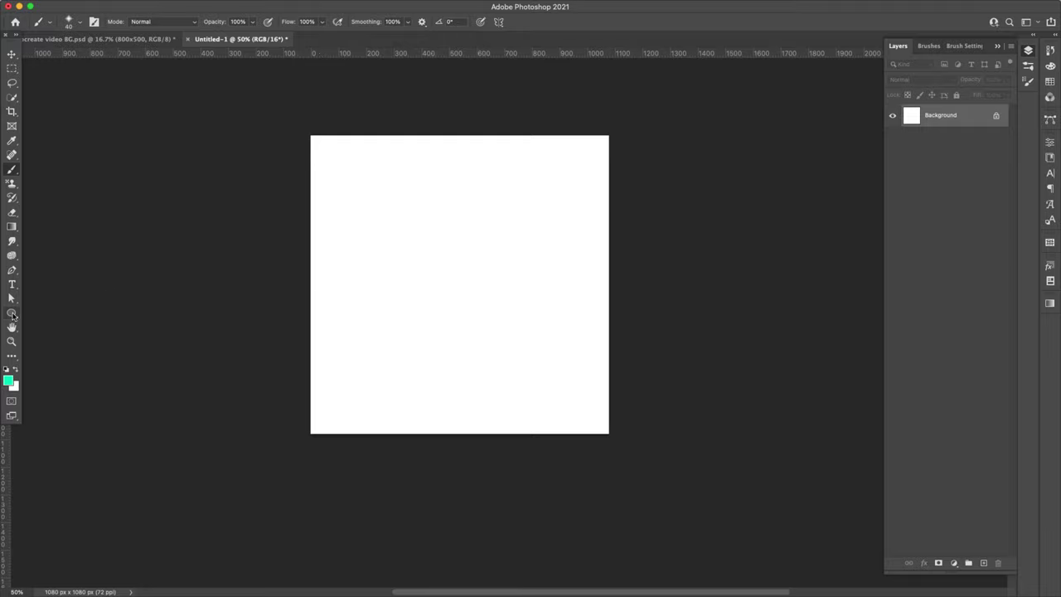
Switch to the Ellipse Tool and set its shape fill to solid black
left_click(11, 315)
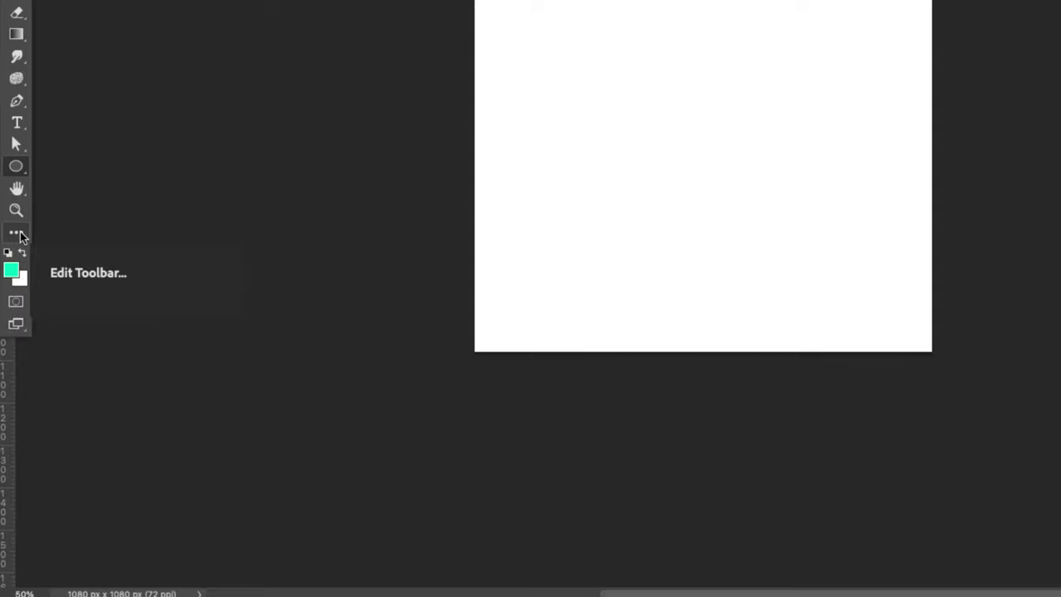
left_click(20, 236)
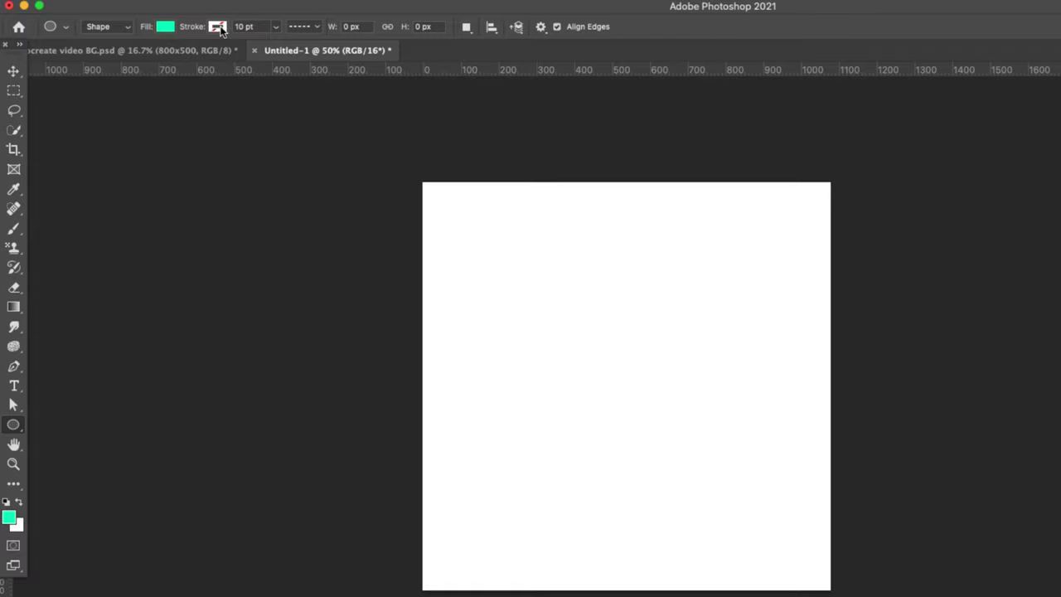
left_click(164, 26)
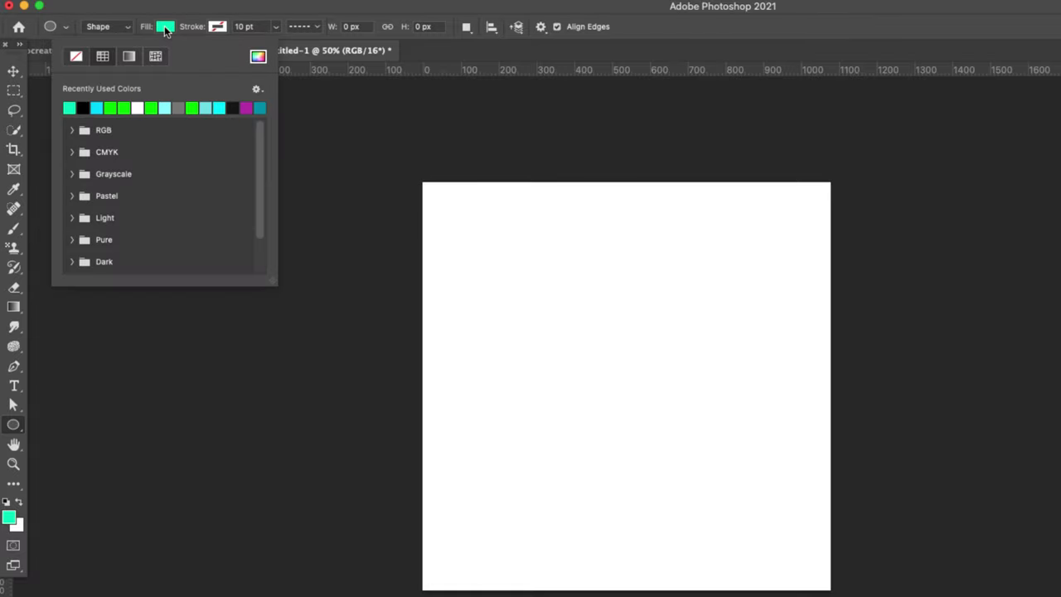
left_click(83, 107)
left_click(221, 13)
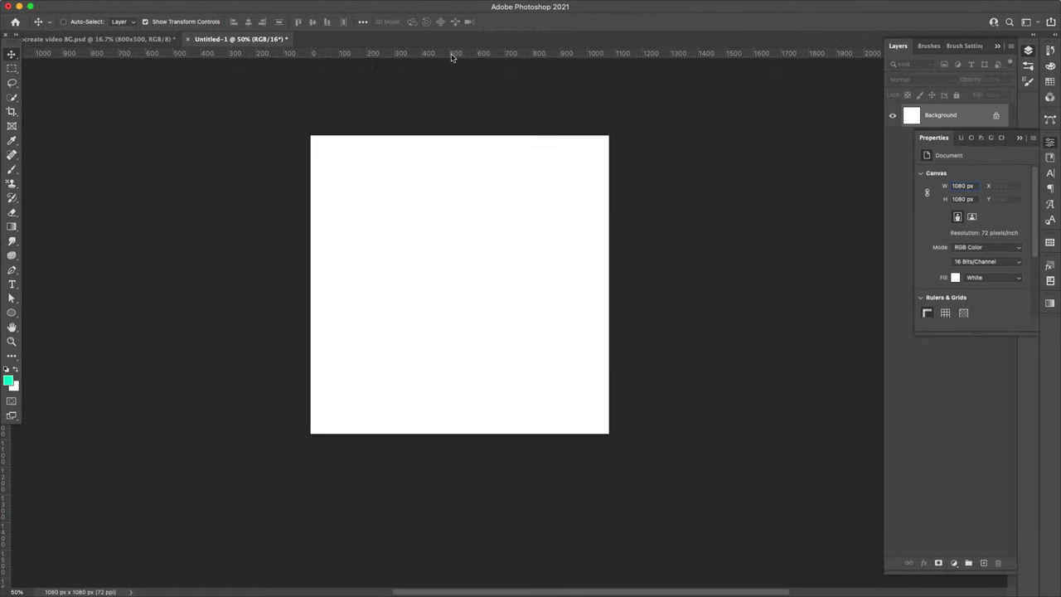
Drag a horizontal guide to the canvas middle and a vertical guide to X 540 px
left_click_drag(452, 56, 450, 284)
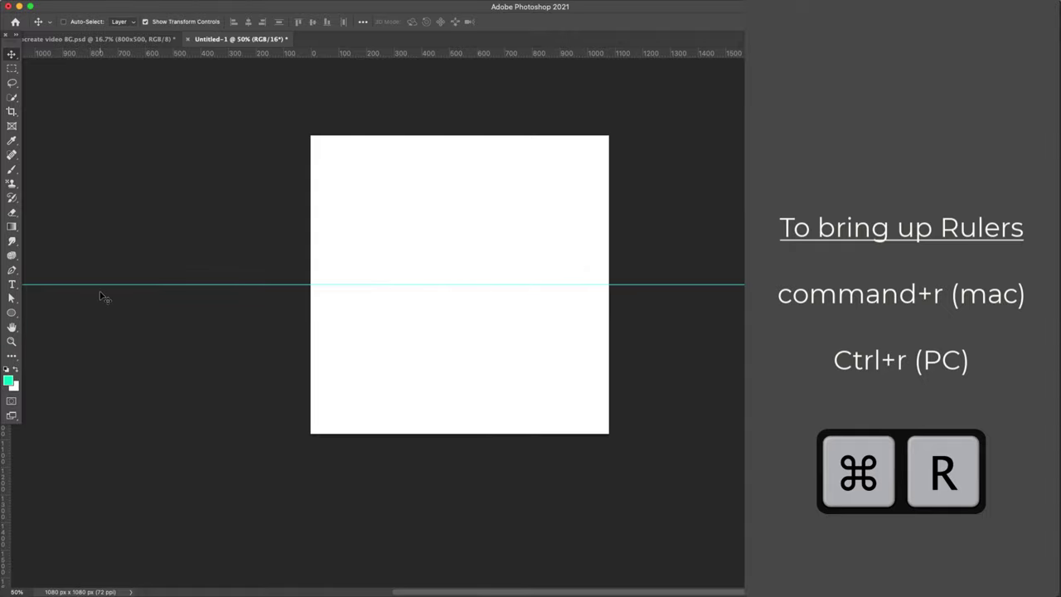
left_click_drag(4, 444, 457, 345)
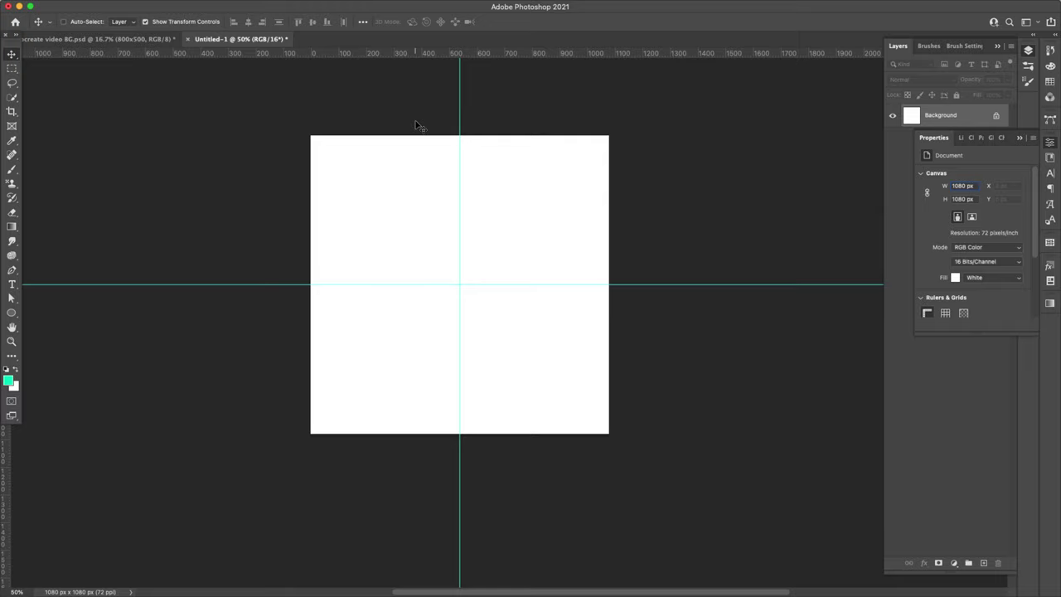
scroll(419, 120, "left", 3)
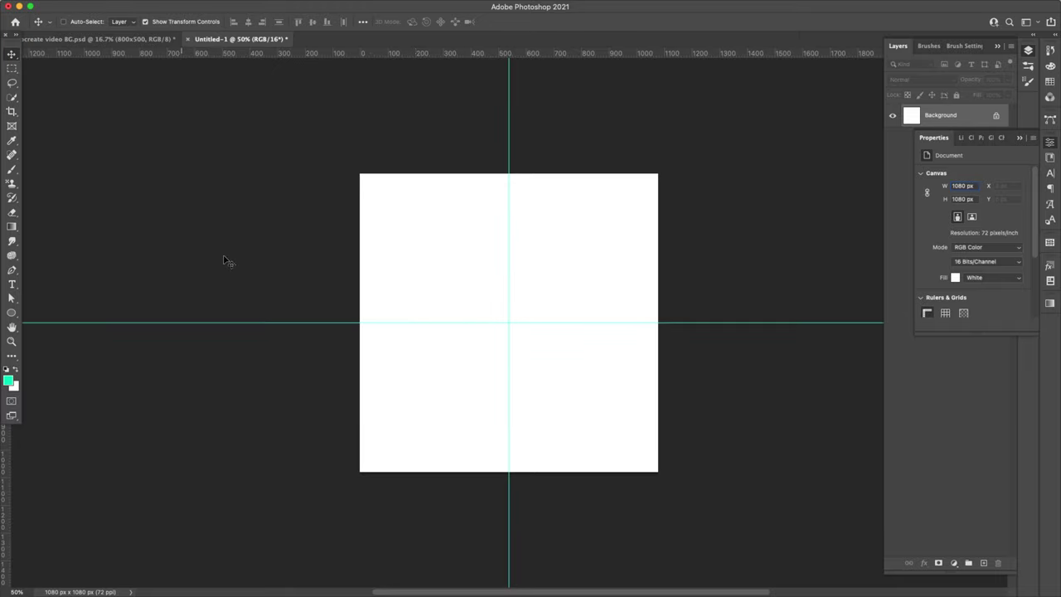
Draw a 100 × 100 px black circle, Ellipse 1, centred on the guide intersection
left_click(12, 314)
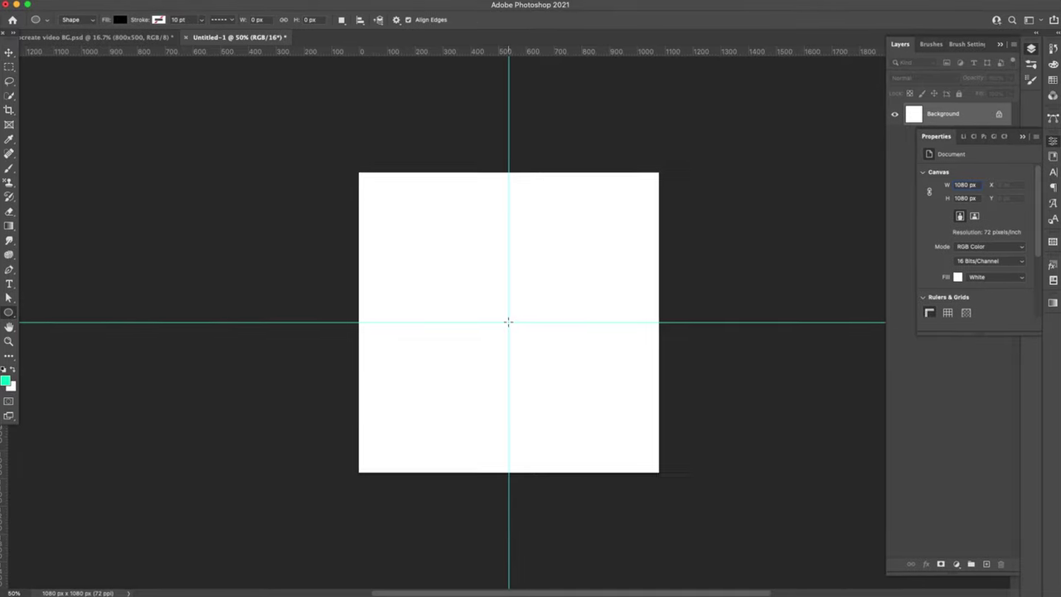
left_click_drag(500, 296, 524, 333)
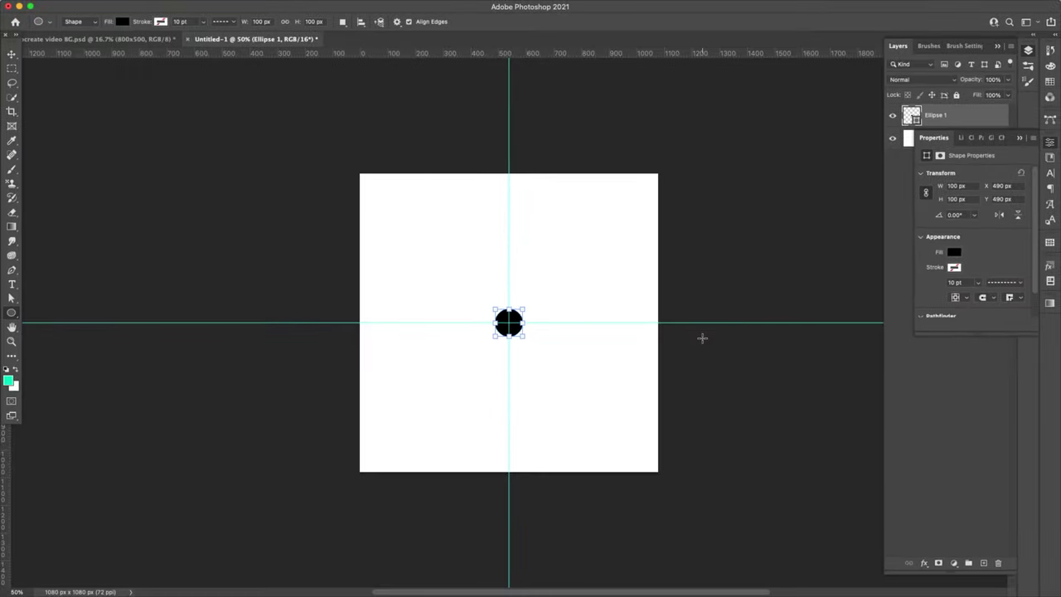
Rasterize the Ellipse 1 circle layer
left_click(1004, 398)
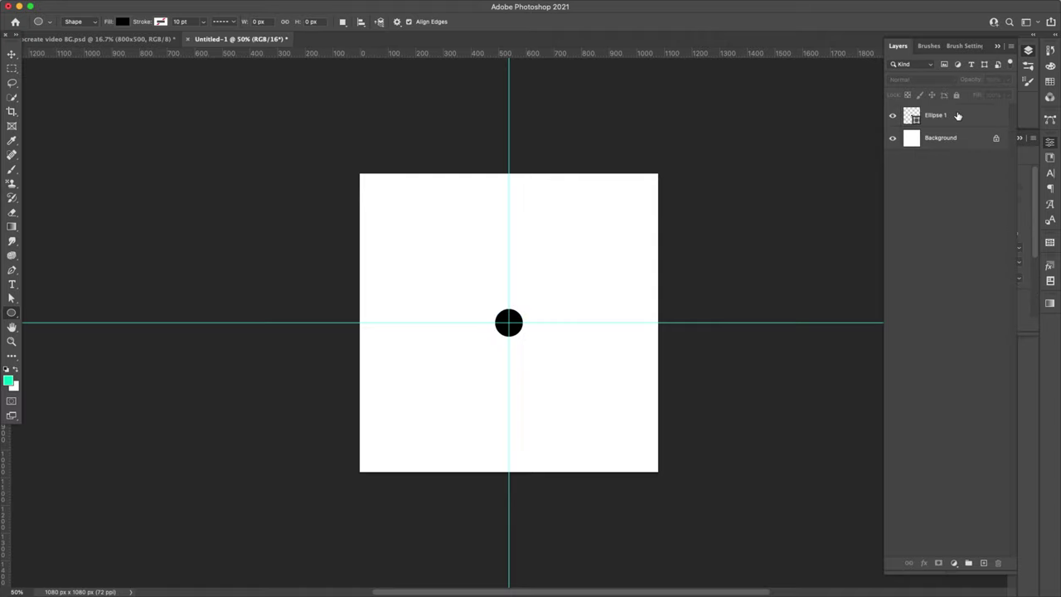
left_click(957, 116)
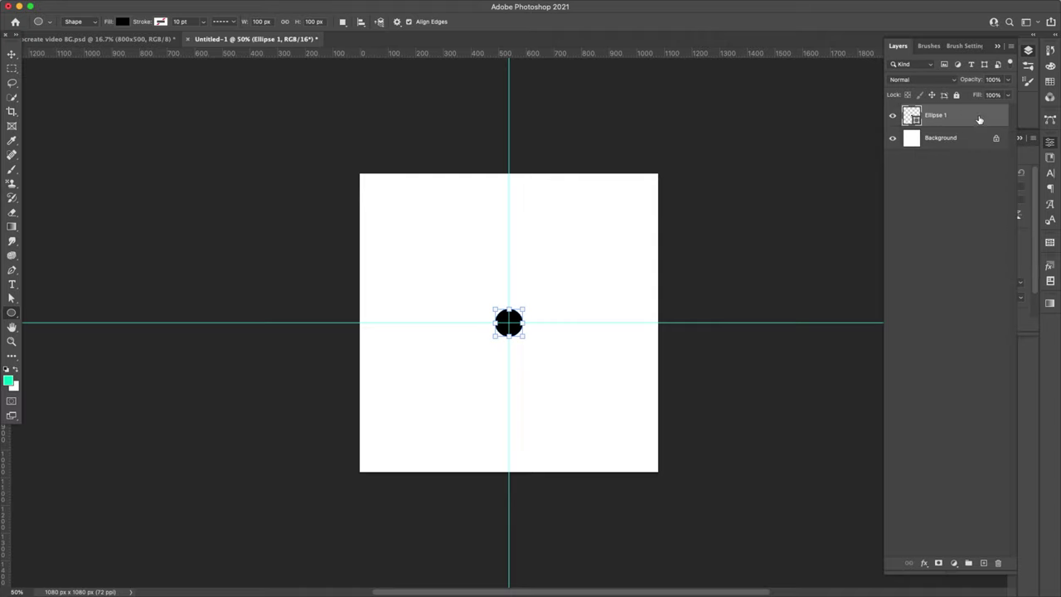
right_click(952, 118)
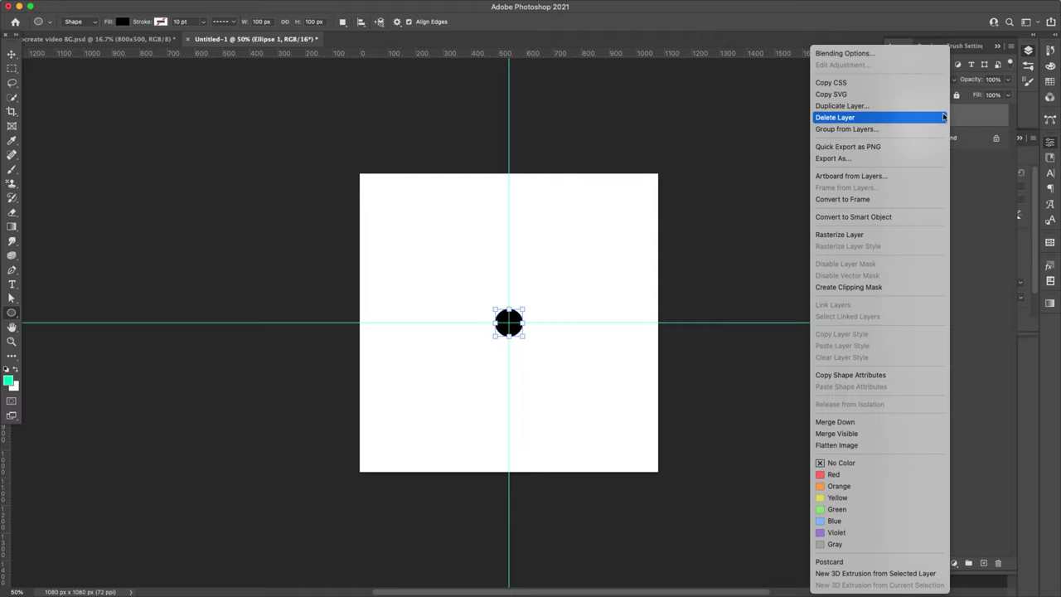
left_click(832, 235)
Duplicate the circle twice, hide both copies, and type 'Base 100px' as the original's name
key("super+j")
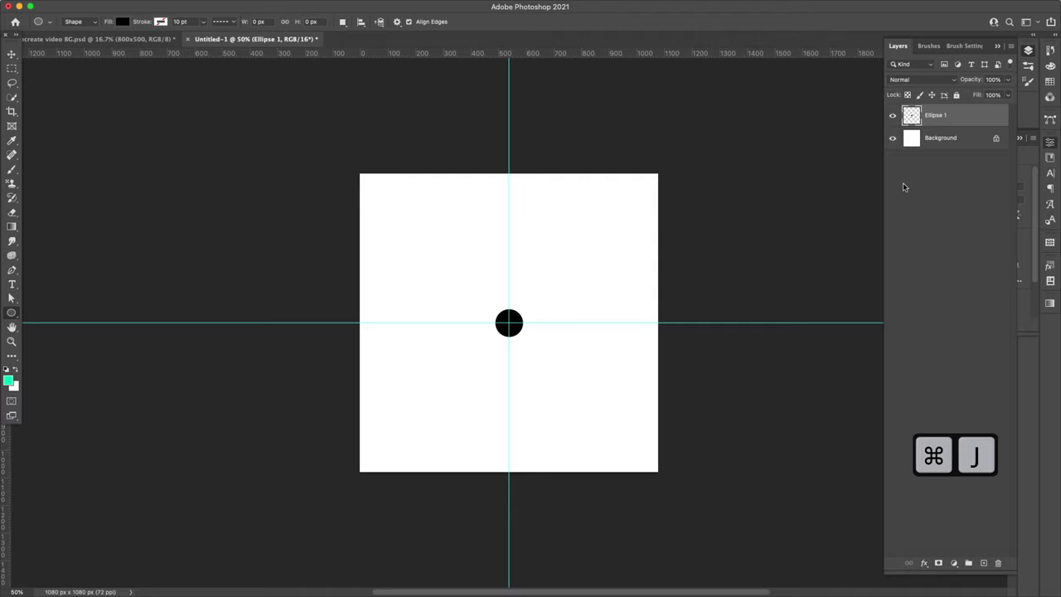
key("super+j")
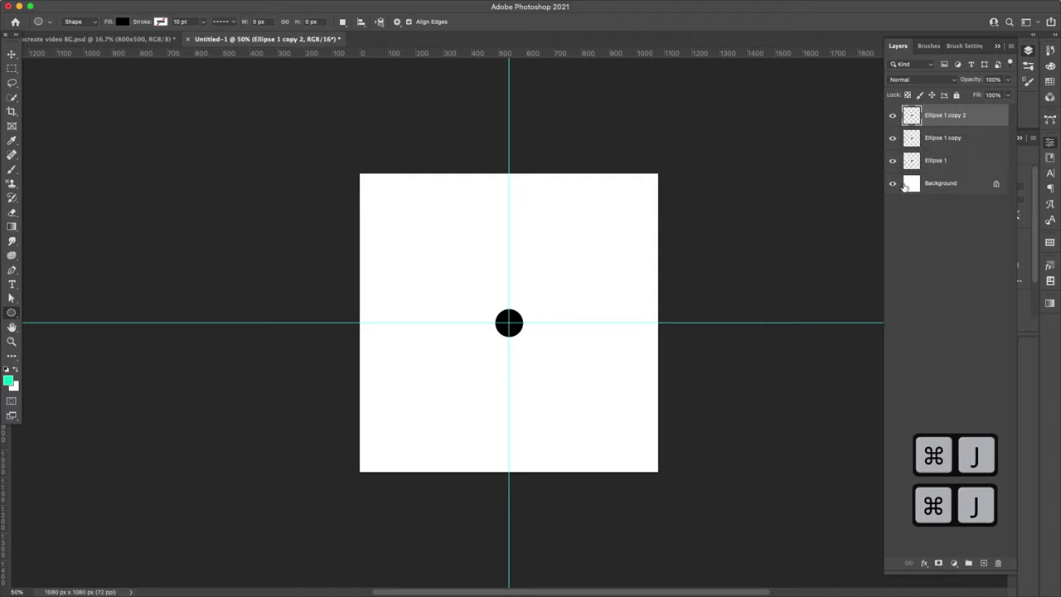
left_click(893, 115)
left_click(893, 138)
left_click(971, 165)
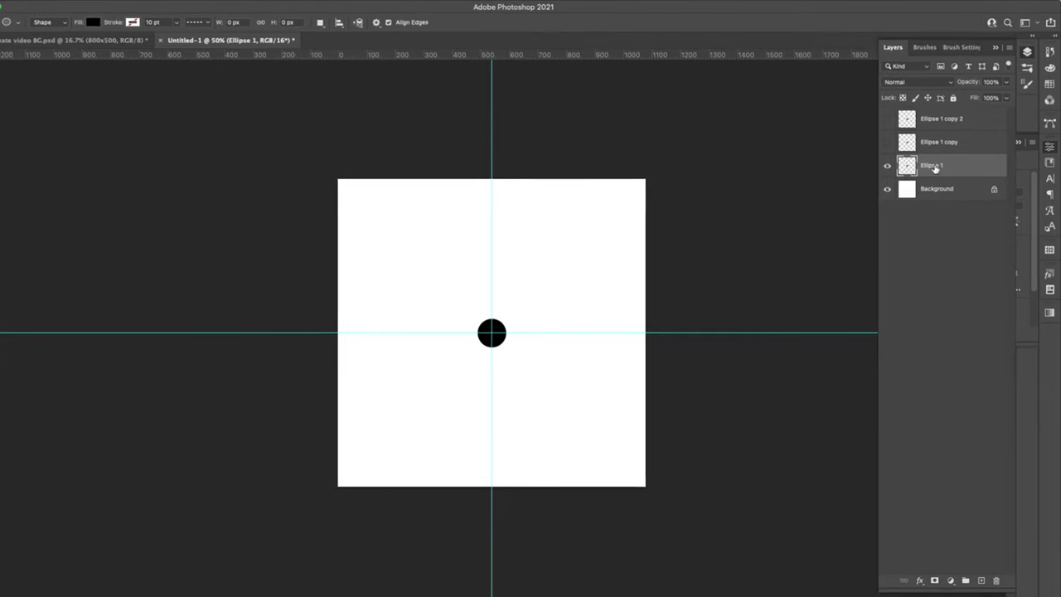
double_click(932, 165)
type("Base 100px")
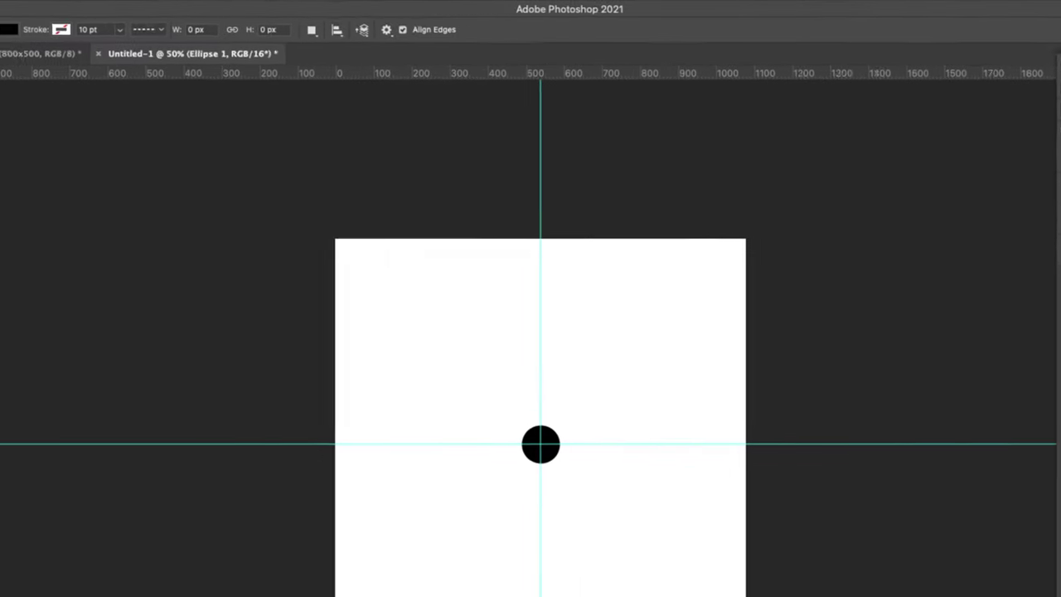
Commit the Base 100px name and apply a 100-pixel Gaussian blur to the circle
key("Return")
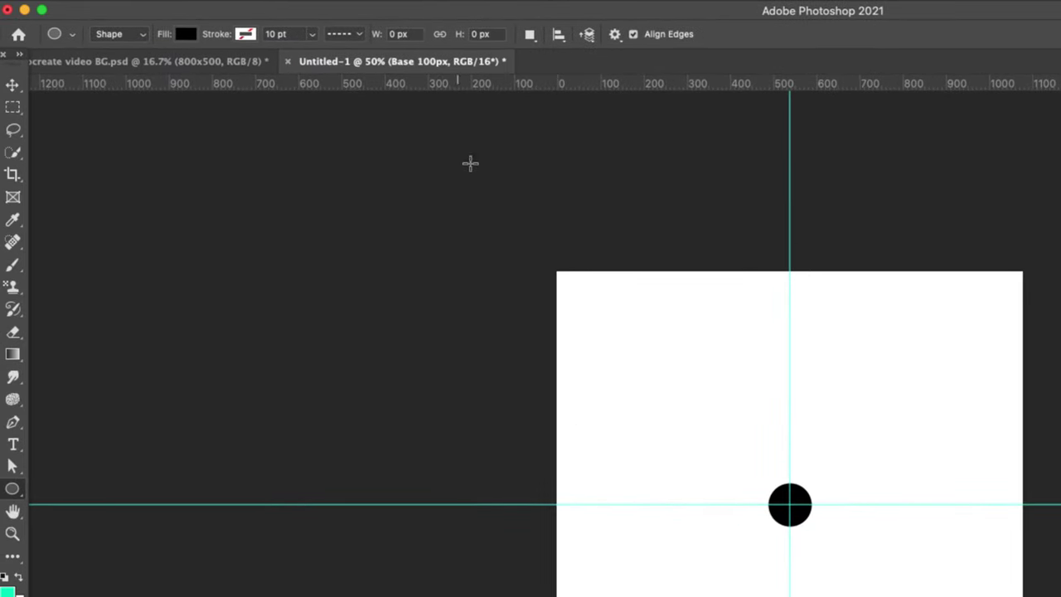
left_click(406, 10)
mouse_move(423, 230)
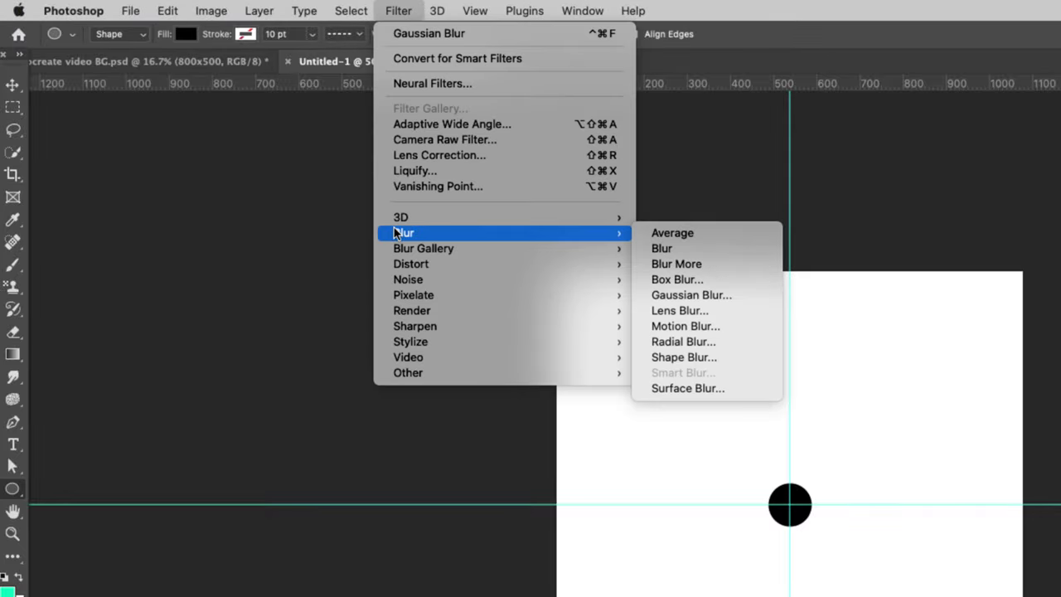
left_click(689, 296)
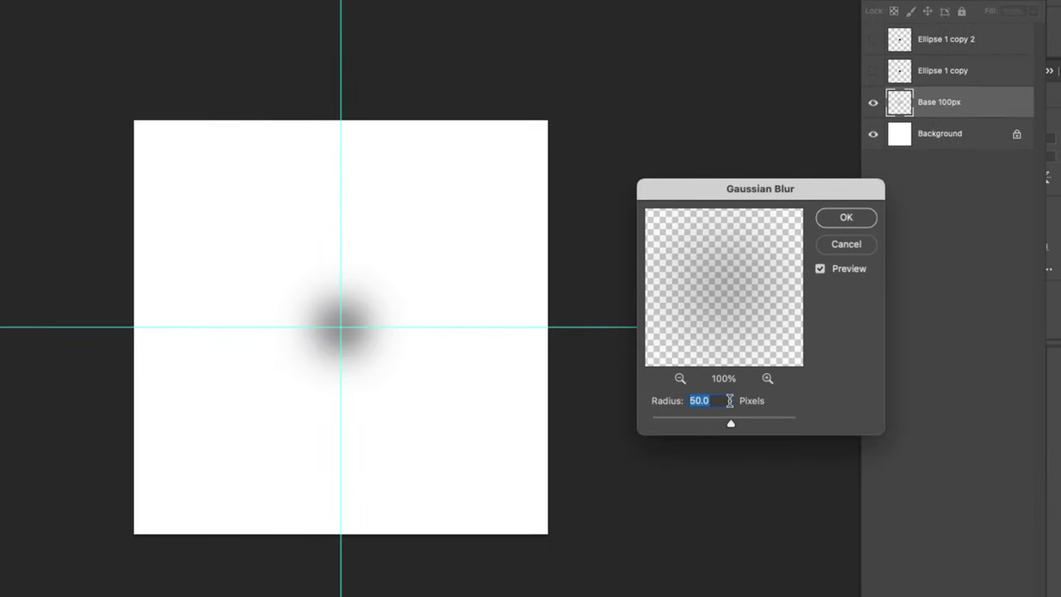
type("100")
left_click(846, 218)
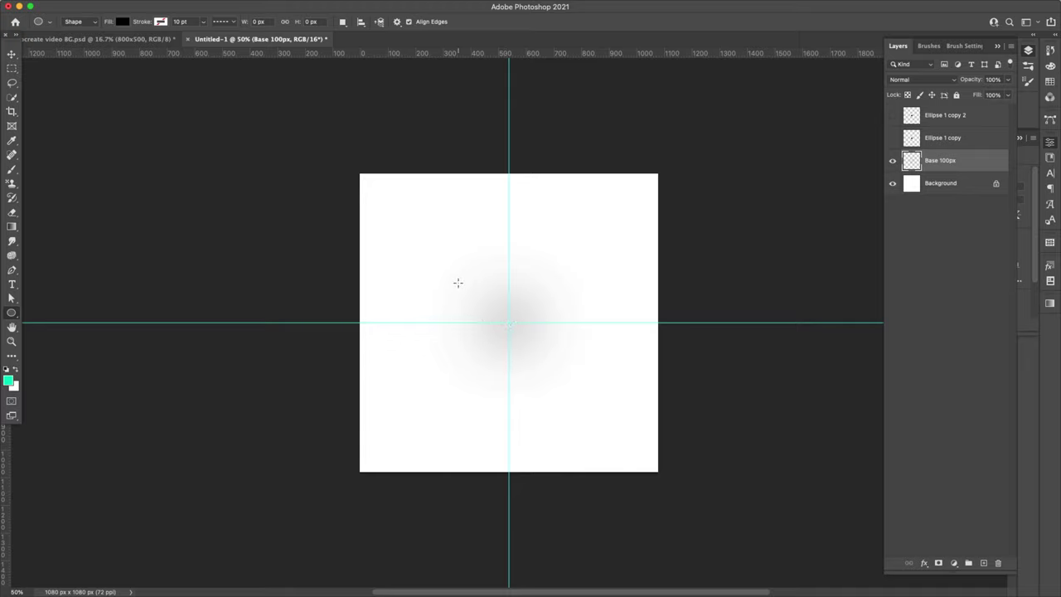
Rename the circle copies to 50px and 25px
left_click(893, 138)
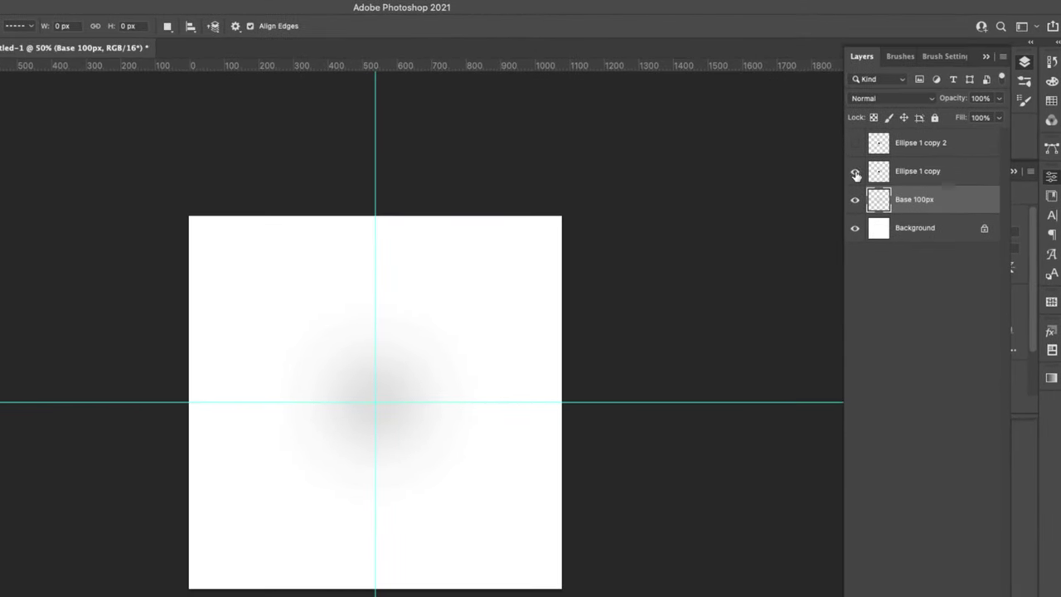
double_click(920, 172)
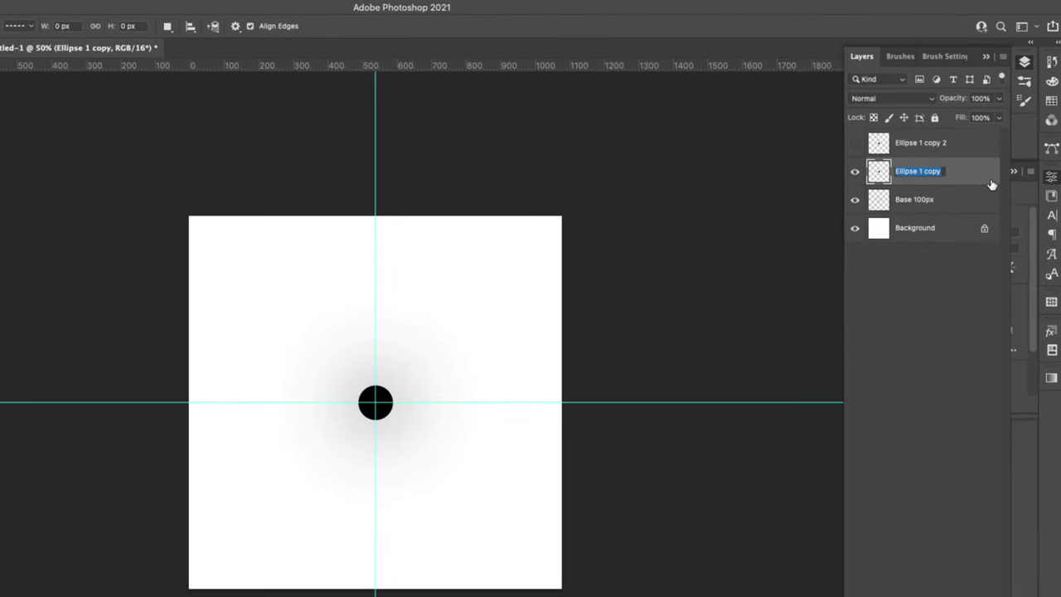
type("50px")
double_click(910, 146)
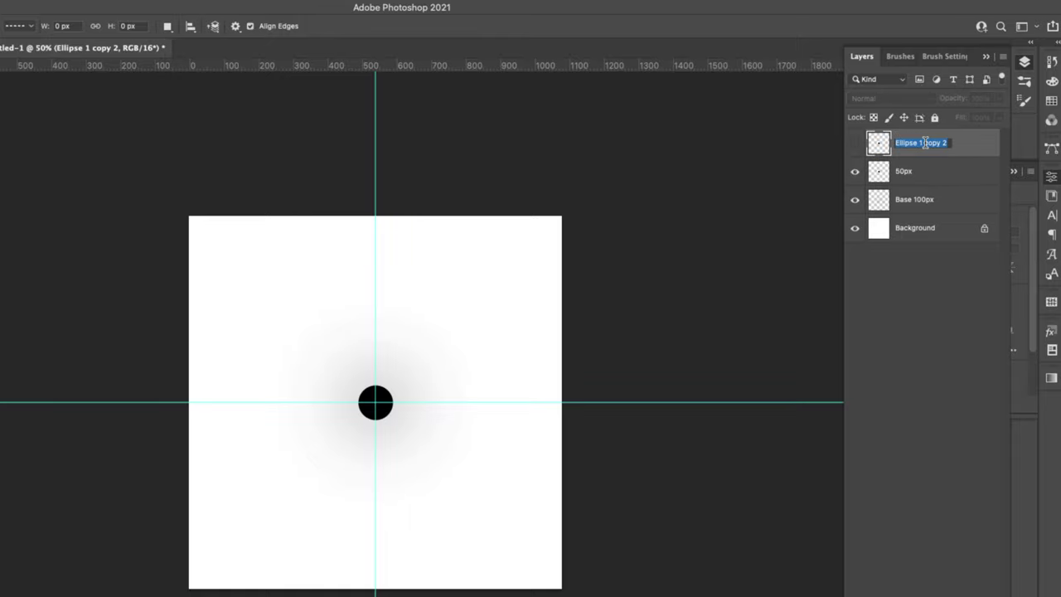
type("25px")
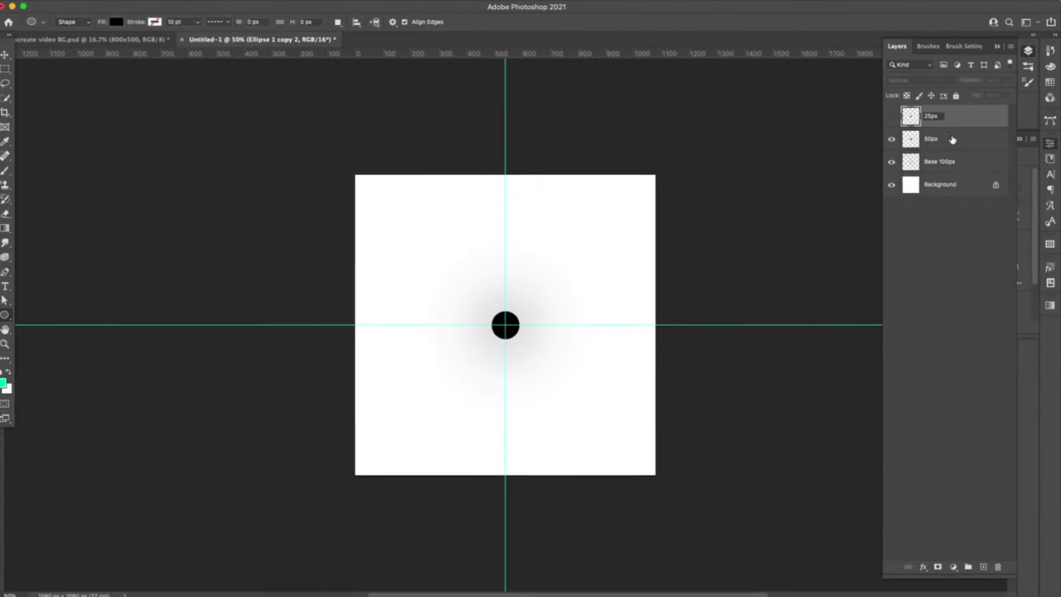
Apply a 50-pixel Gaussian blur to the 50px layer
left_click(854, 165)
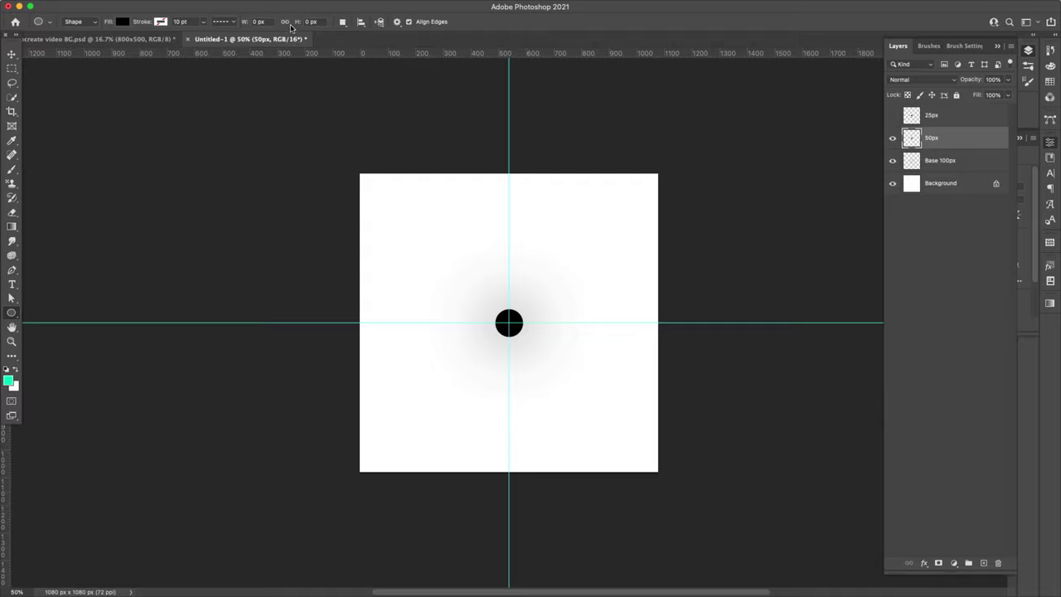
left_click(237, 7)
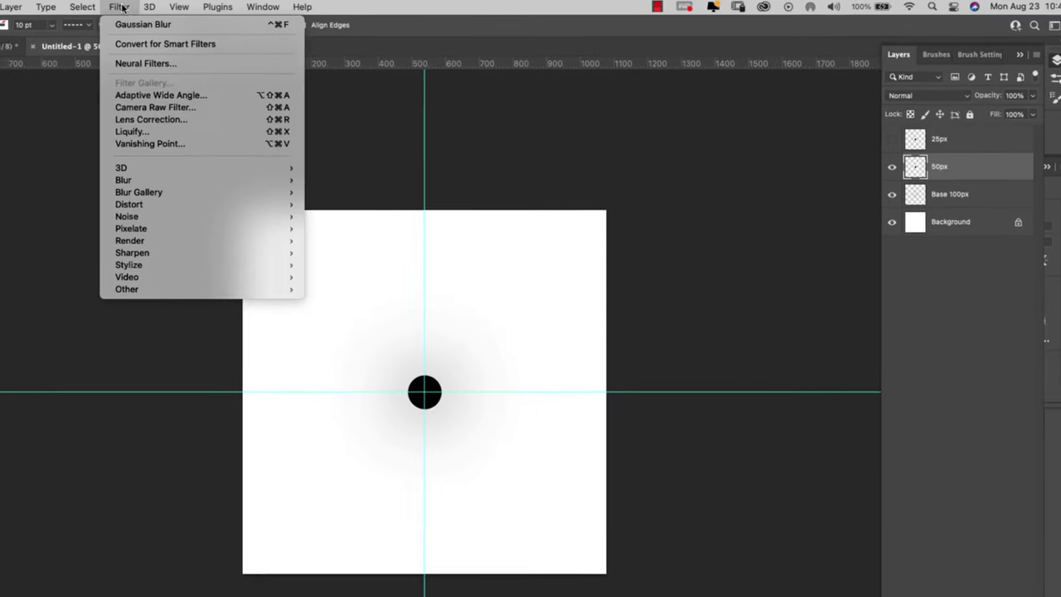
mouse_move(259, 157)
left_click(330, 234)
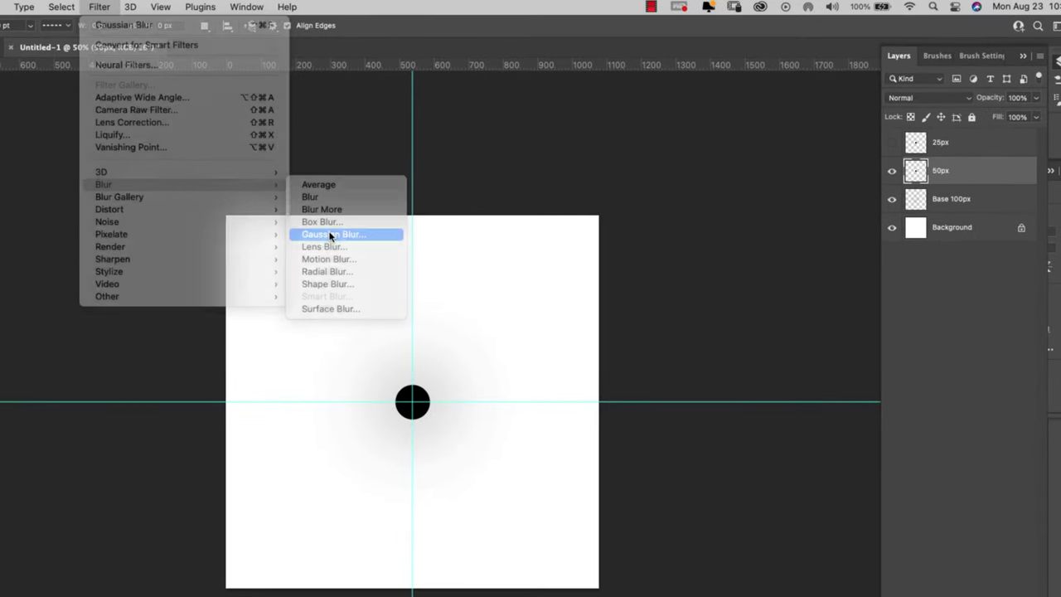
type("50")
key("Return")
Show the 25px layer and apply a 25-pixel Gaussian blur to it
left_click(893, 145)
left_click(921, 144)
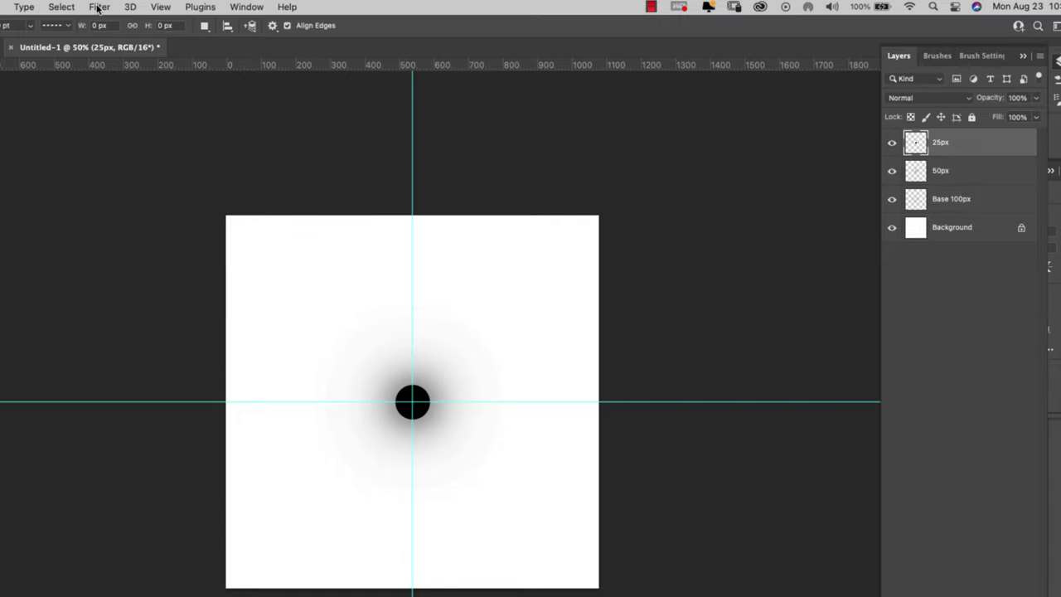
left_click(98, 7)
mouse_move(128, 180)
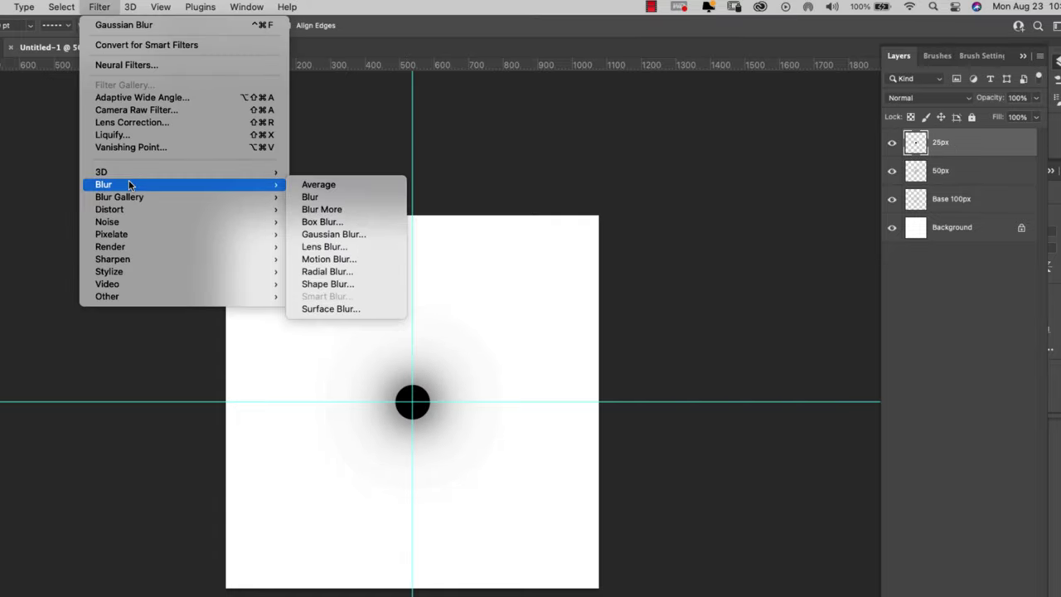
left_click(358, 236)
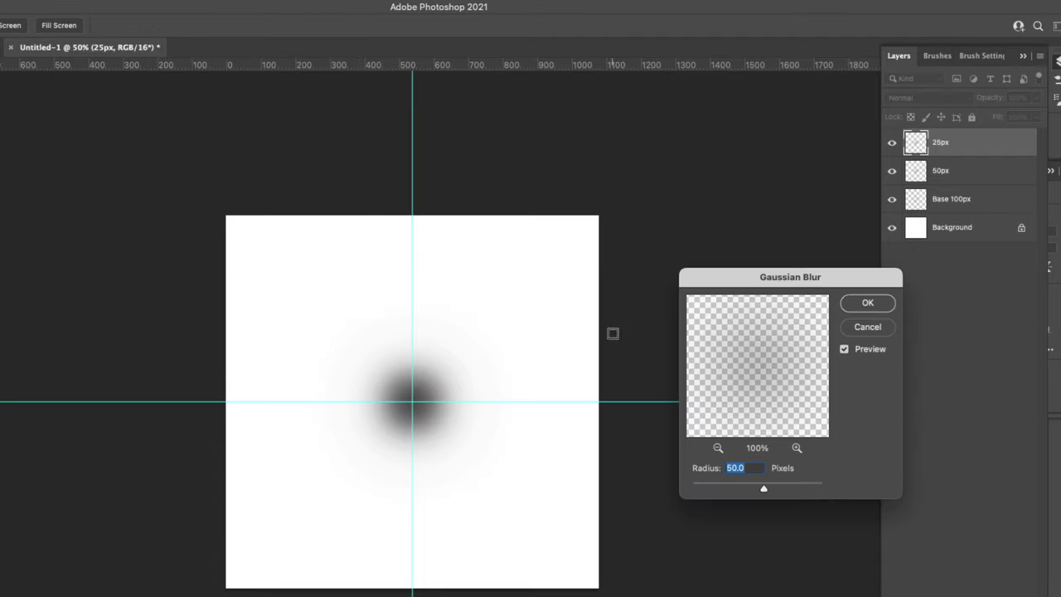
type("25")
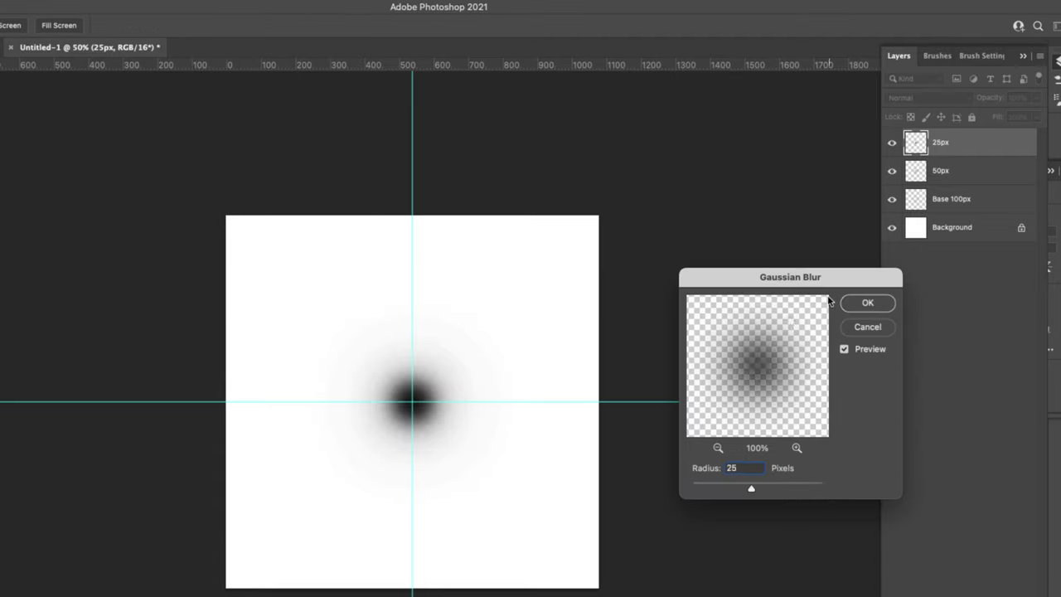
left_click(867, 303)
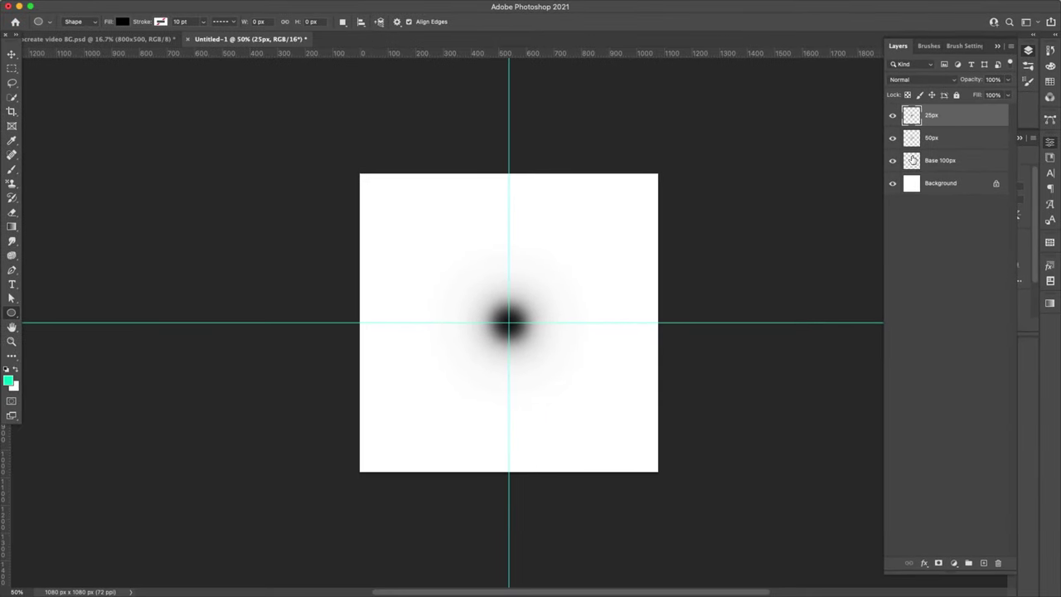
Define a brush preset named Neon from the full glow
left_click(136, 10)
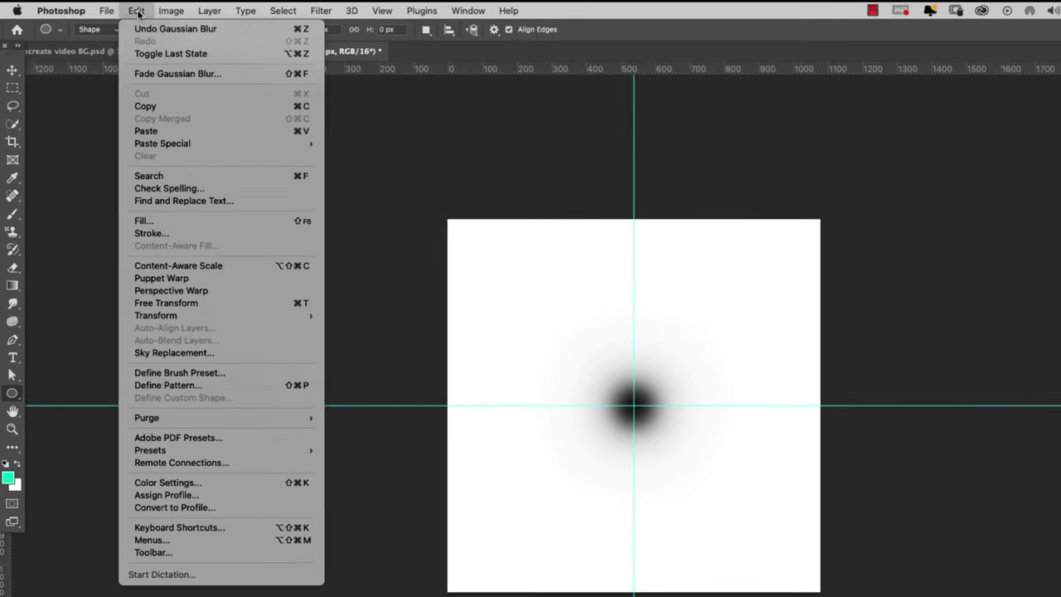
left_click(208, 373)
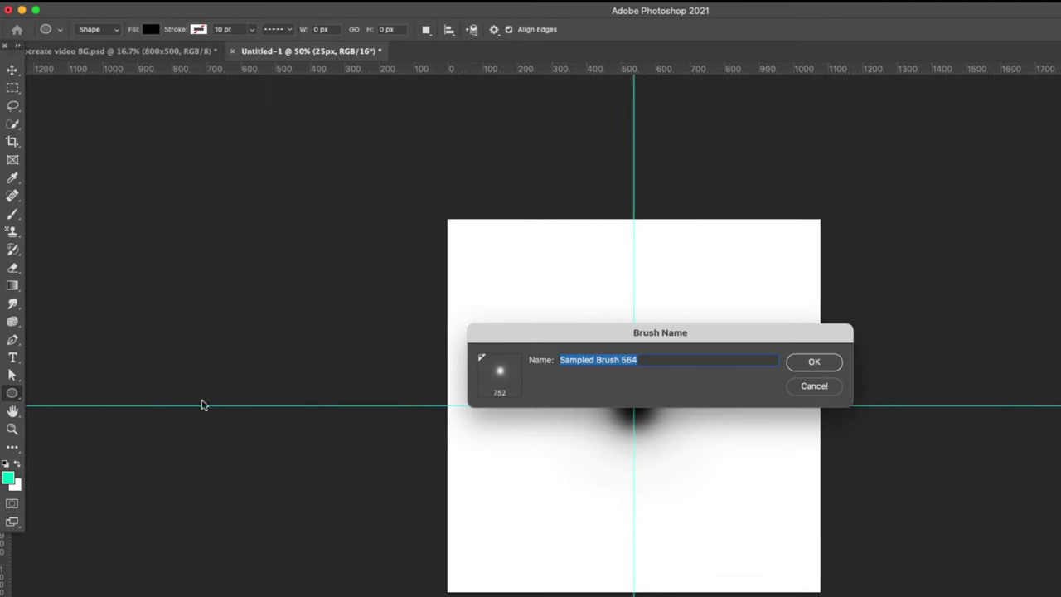
type("Neon")
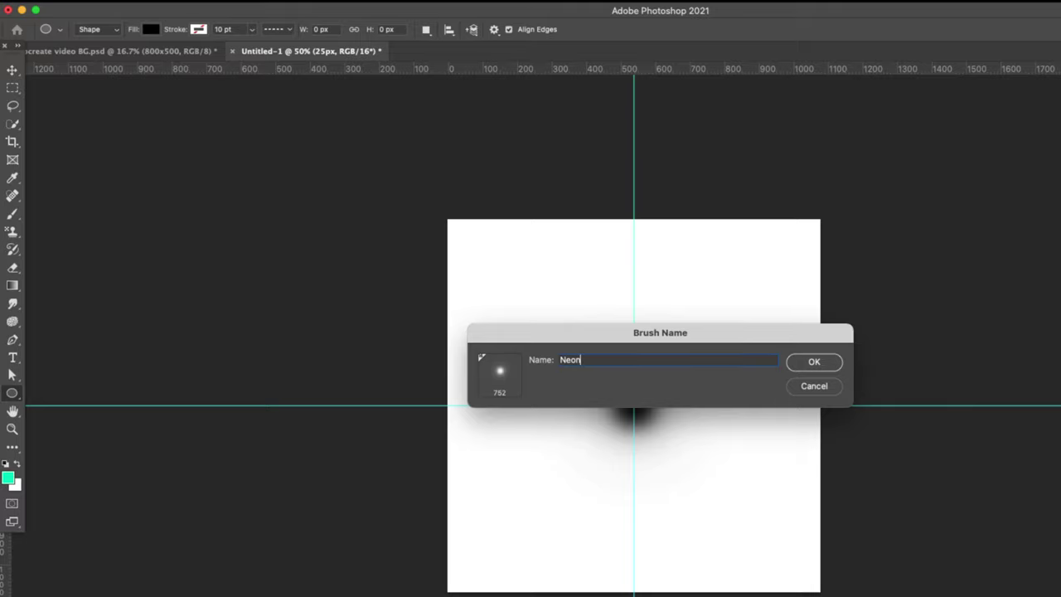
left_click(814, 362)
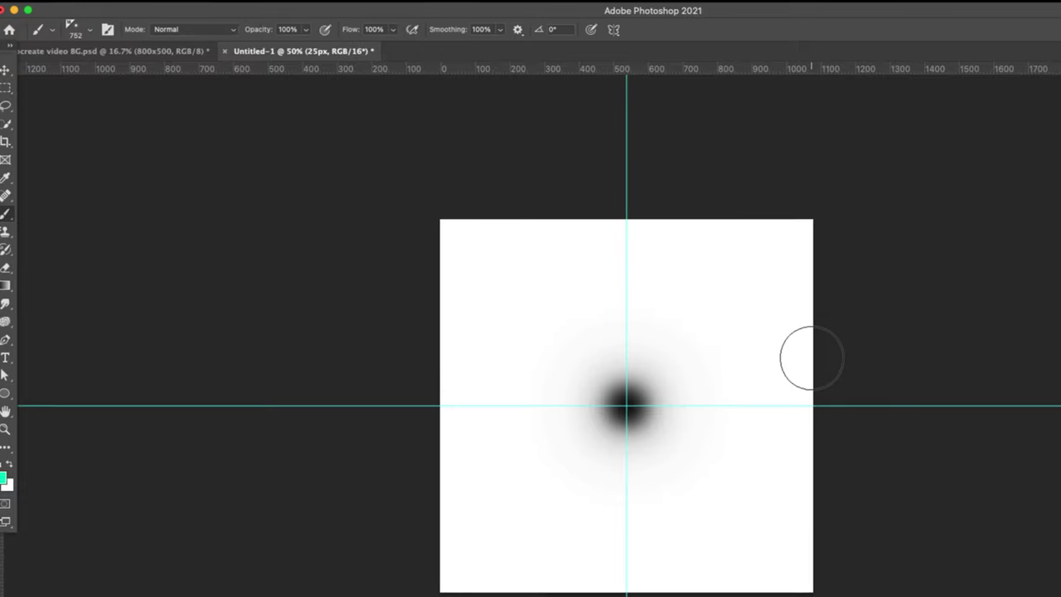
Hide the 25px layer and define a second brush preset, Neon 50
left_click(854, 148)
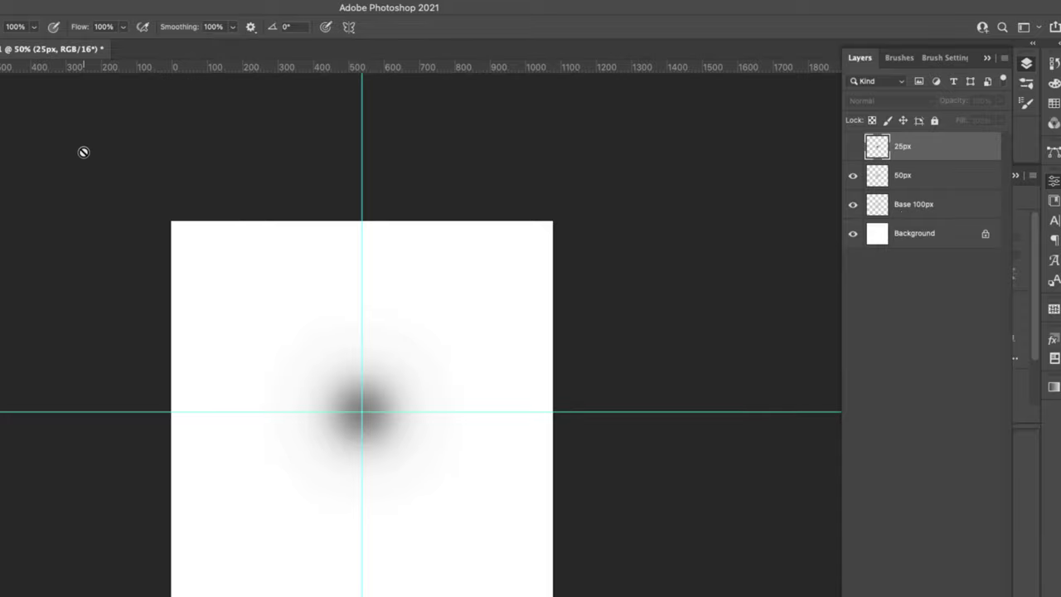
left_click(8, 2)
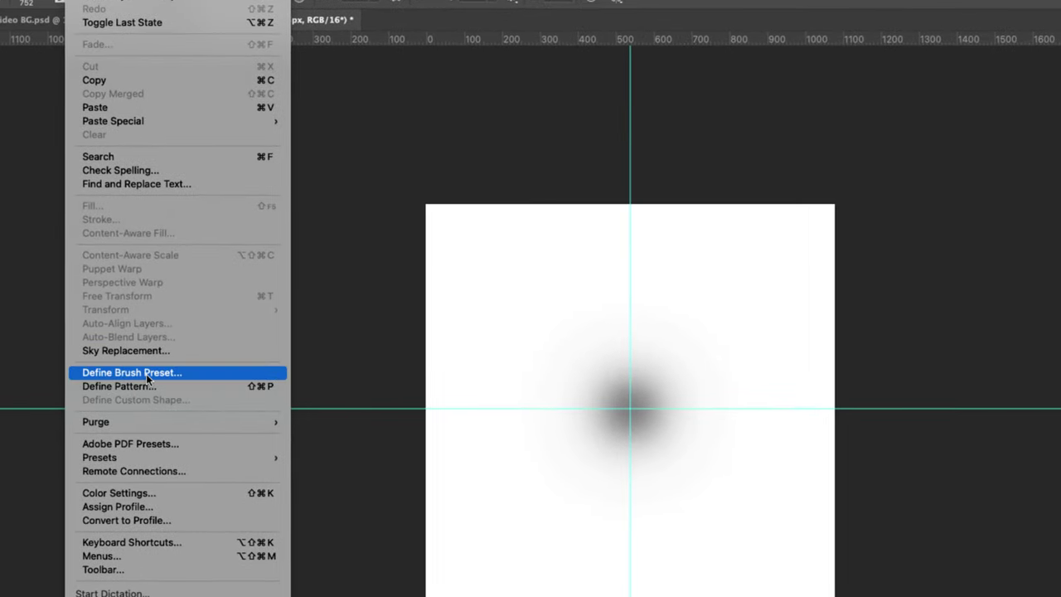
left_click(146, 374)
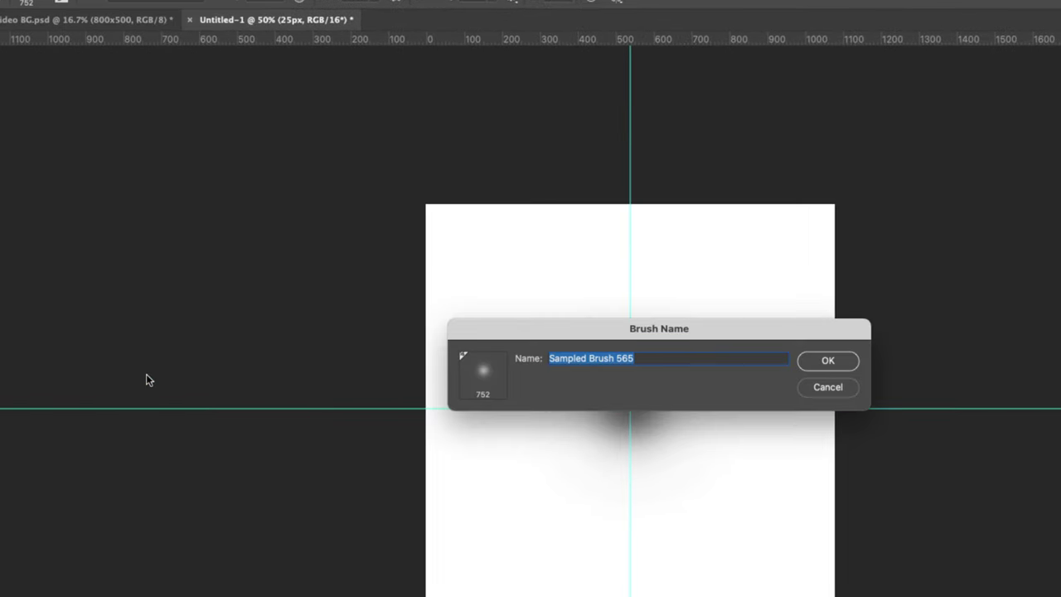
type("Neon 50")
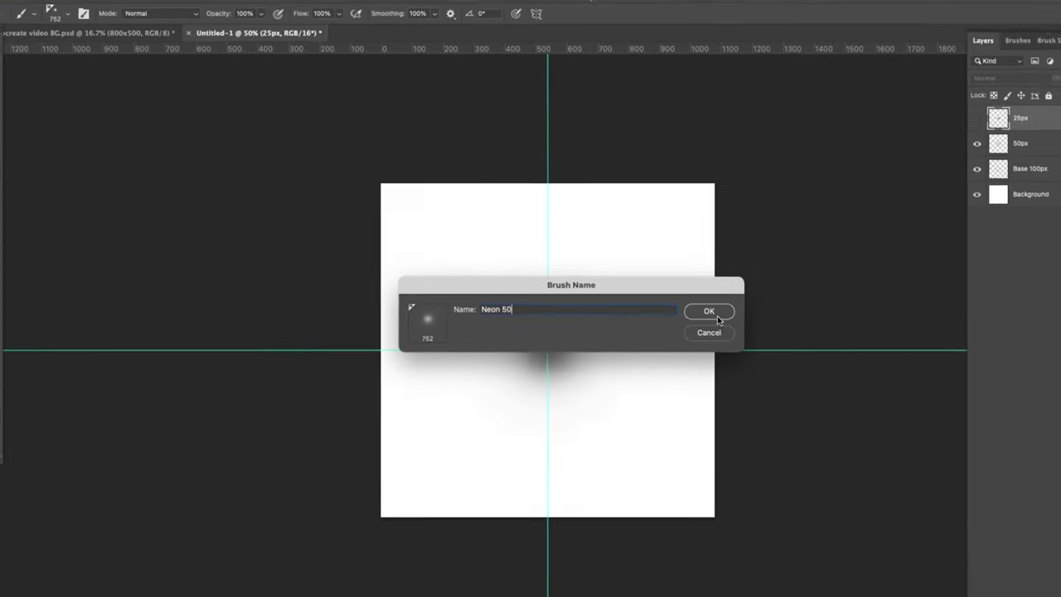
left_click(827, 360)
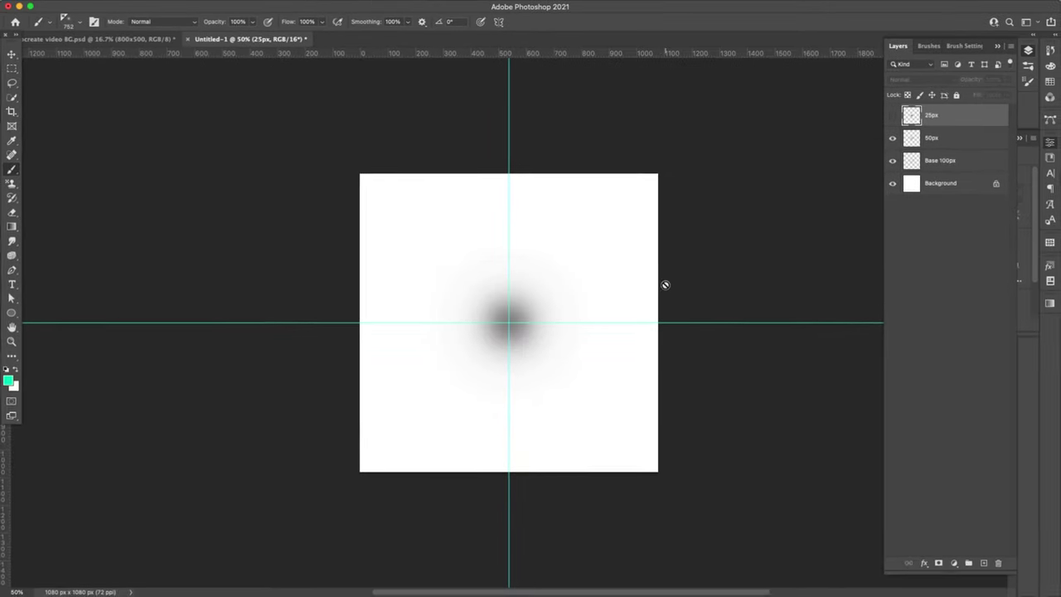
Hide 50px, show 25px, and define a third brush preset named Neon 25
left_click(914, 153)
left_click(914, 127)
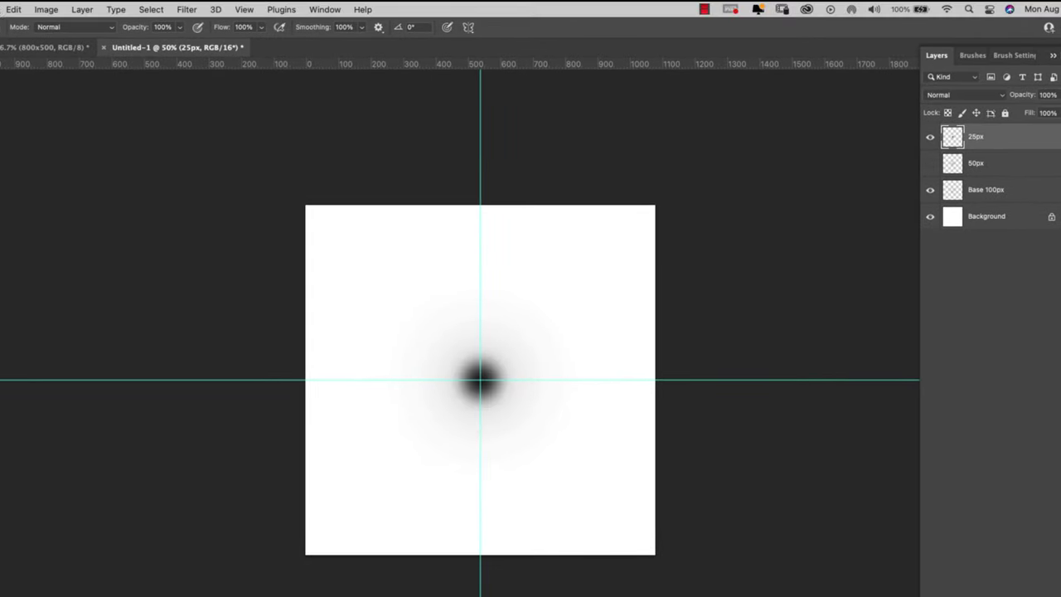
left_click(14, 9)
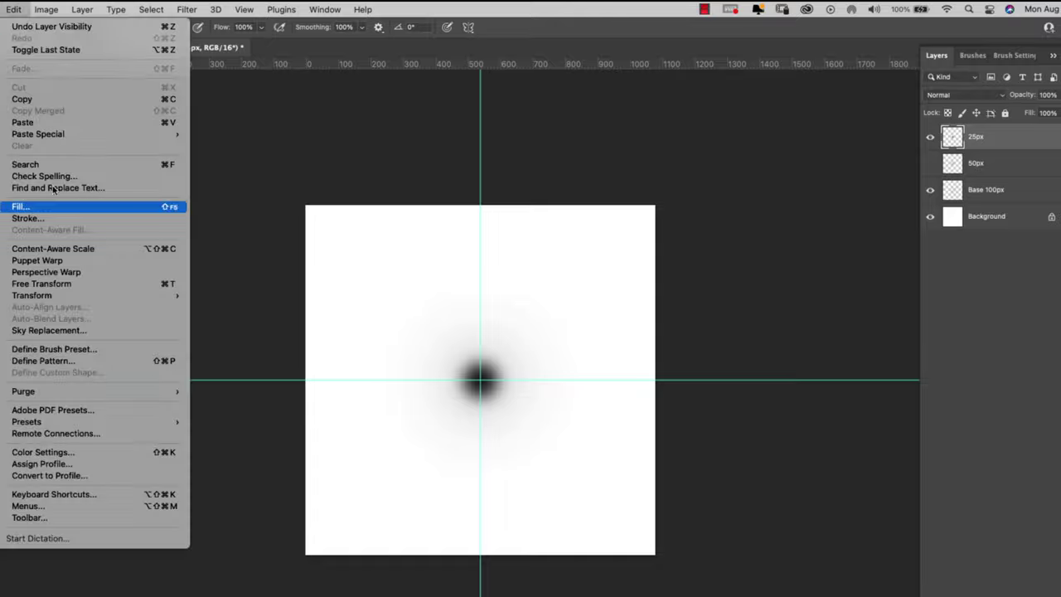
left_click(74, 349)
type("Neon 25")
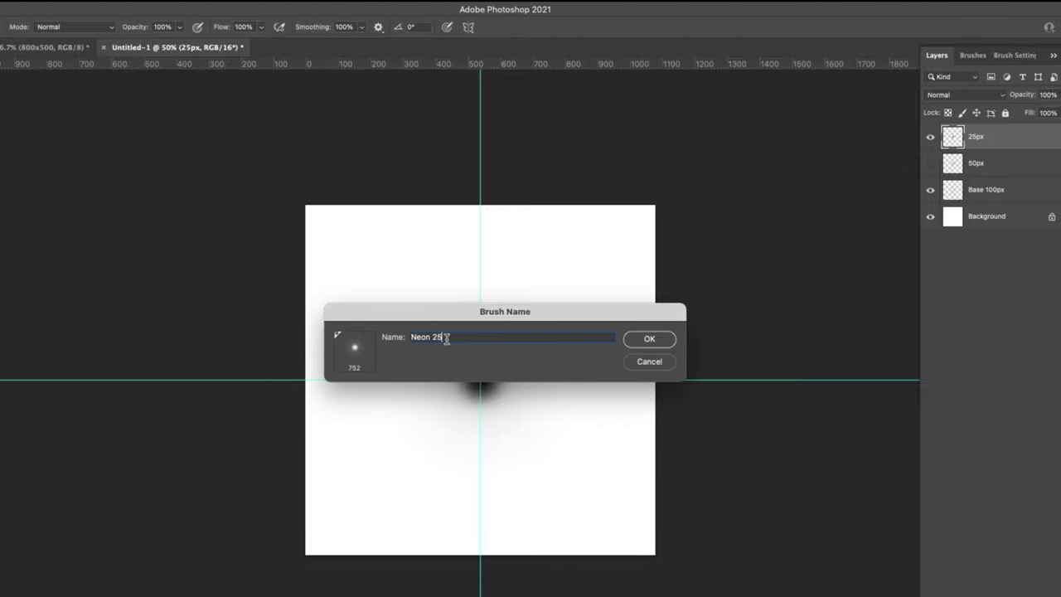
left_click(646, 341)
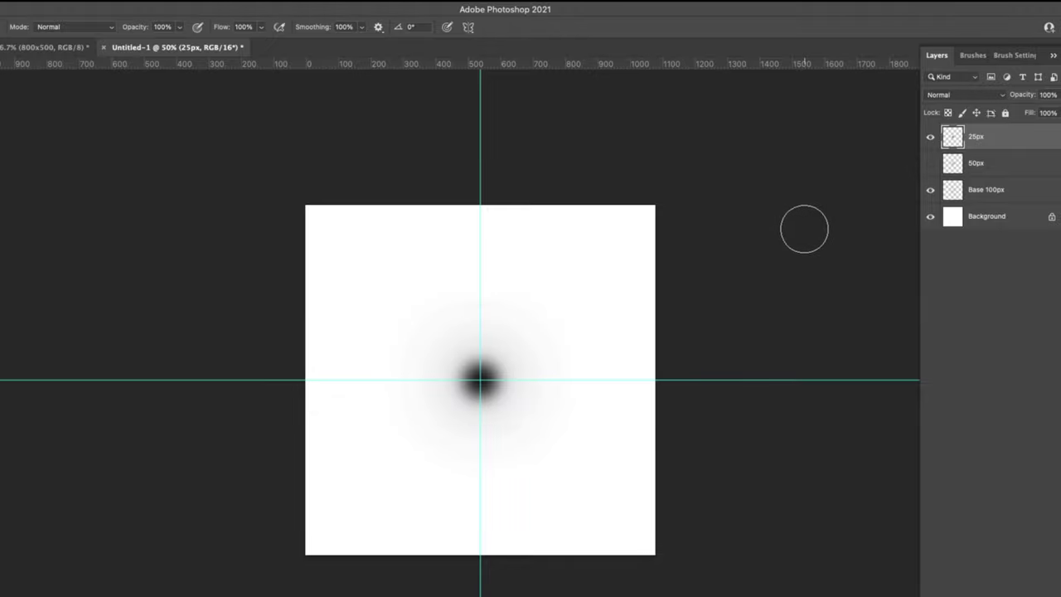
Hide the 25px layer, fill Layer 1 with default black, and select Layer 2
left_click(931, 136)
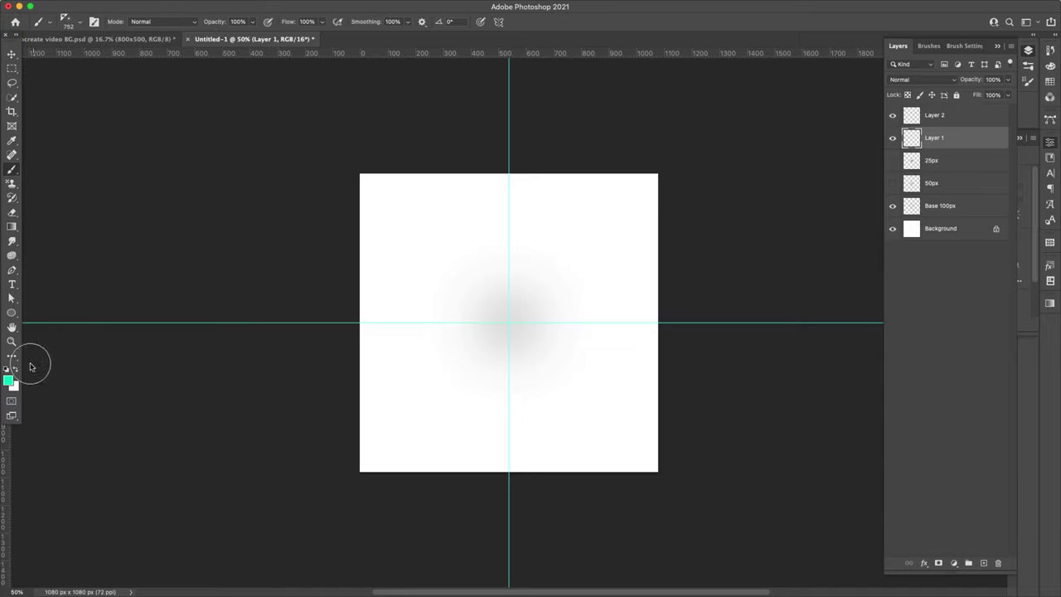
left_click(7, 370)
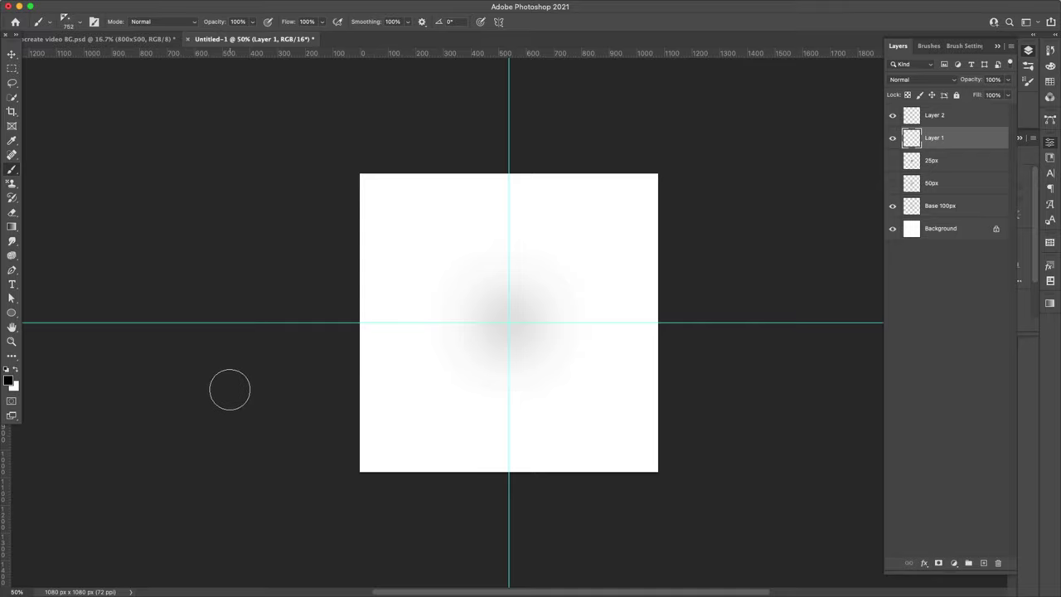
key("alt+BackSpace")
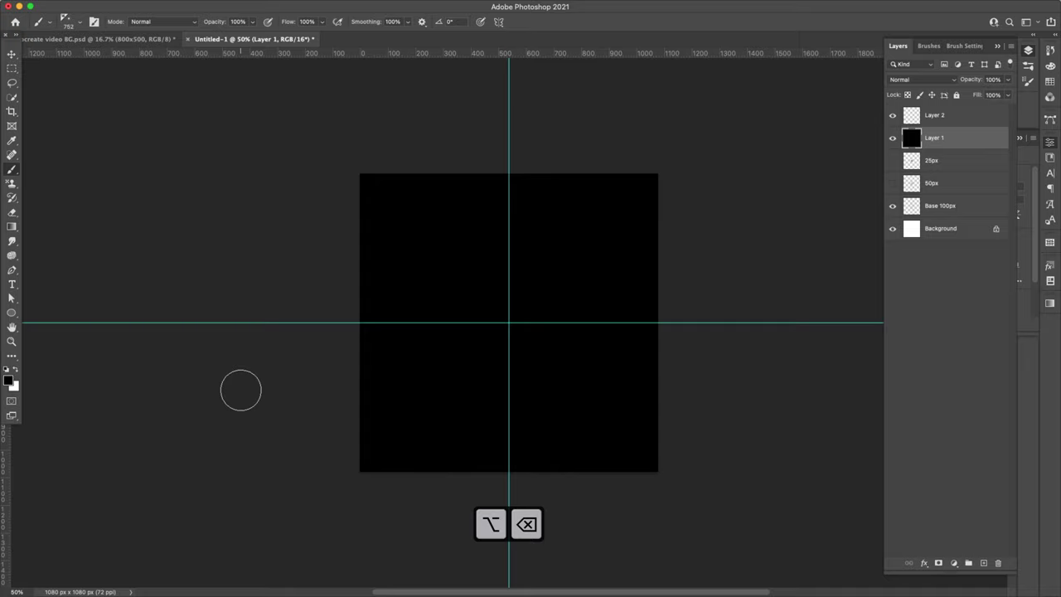
left_click(902, 120)
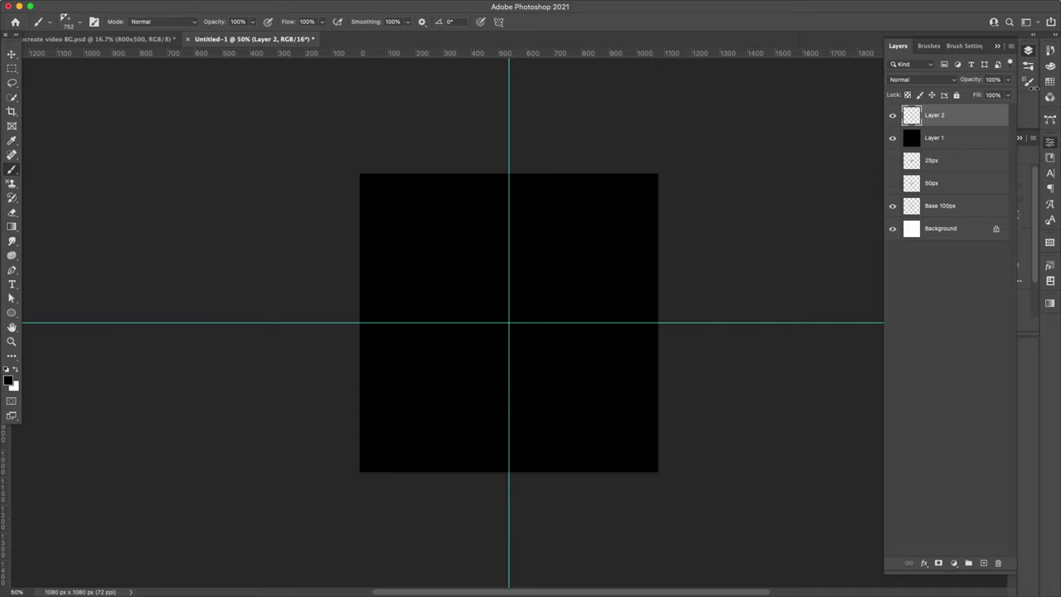
Choose the Neon brush preset and bring up its Brush Tip Shape settings
left_click(1029, 80)
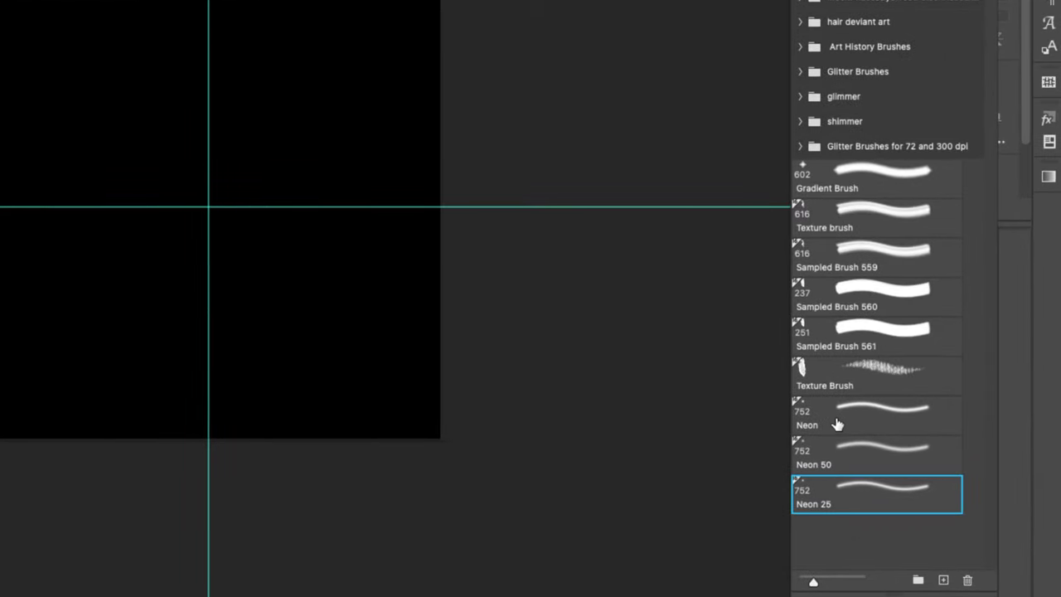
left_click(834, 421)
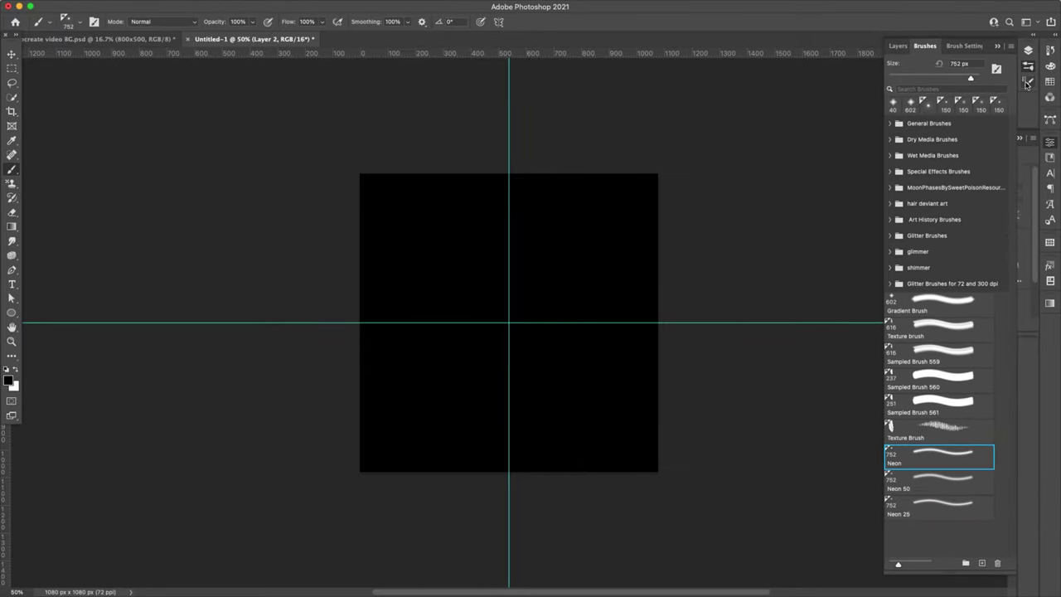
left_click(1030, 82)
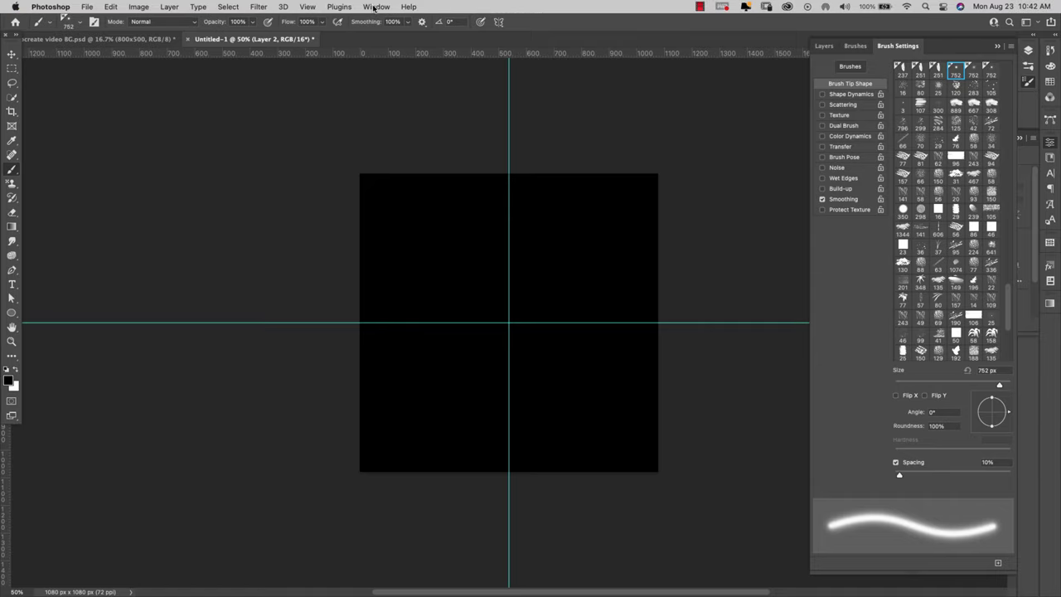
left_click(375, 7)
mouse_move(409, 7)
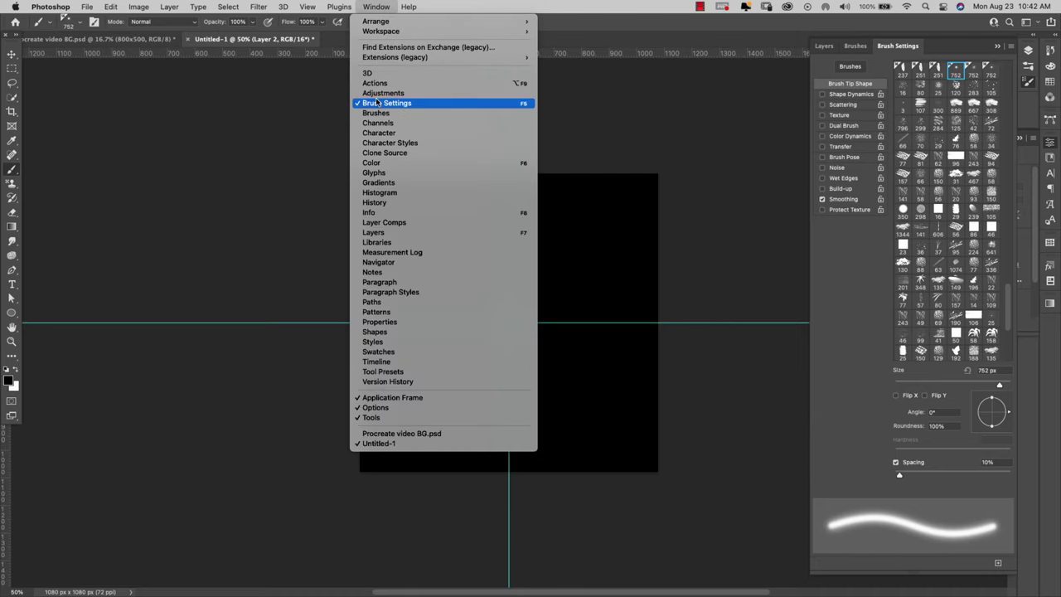
left_click(862, 265)
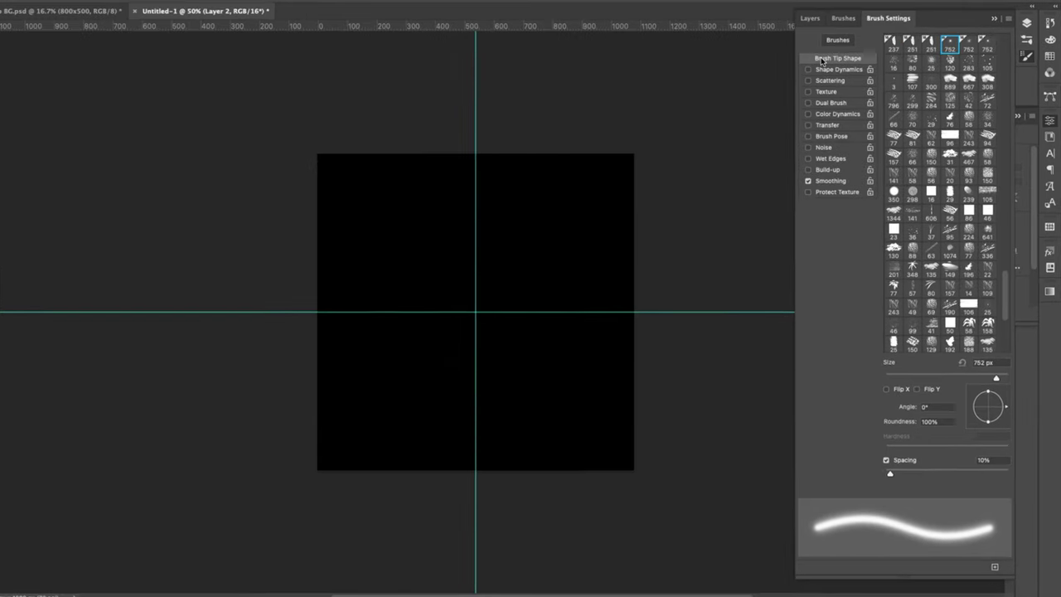
Set the brush spacing to 5% and the size to 150 px
left_click(983, 457)
type("5")
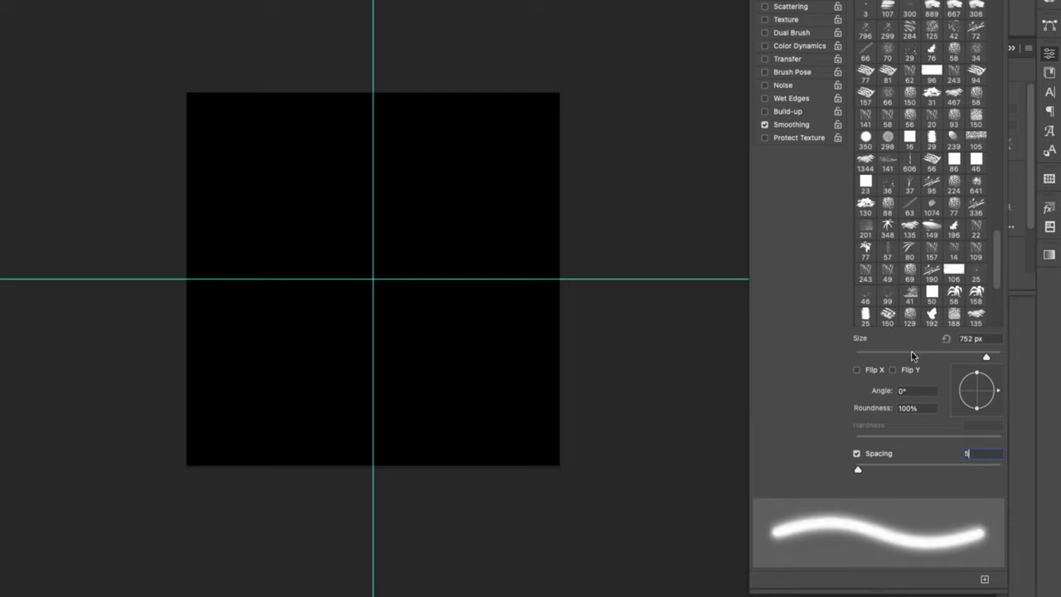
left_click(980, 339)
type("150")
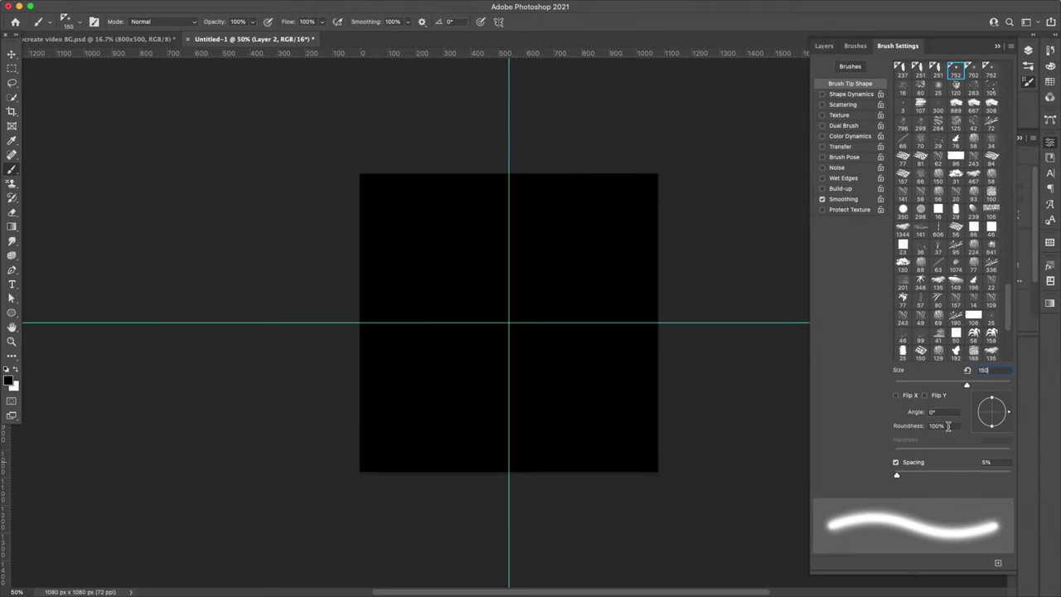
left_click(947, 425)
Close Brush Settings and set the foreground colour to a bright teal
left_click(998, 47)
left_click(13, 383)
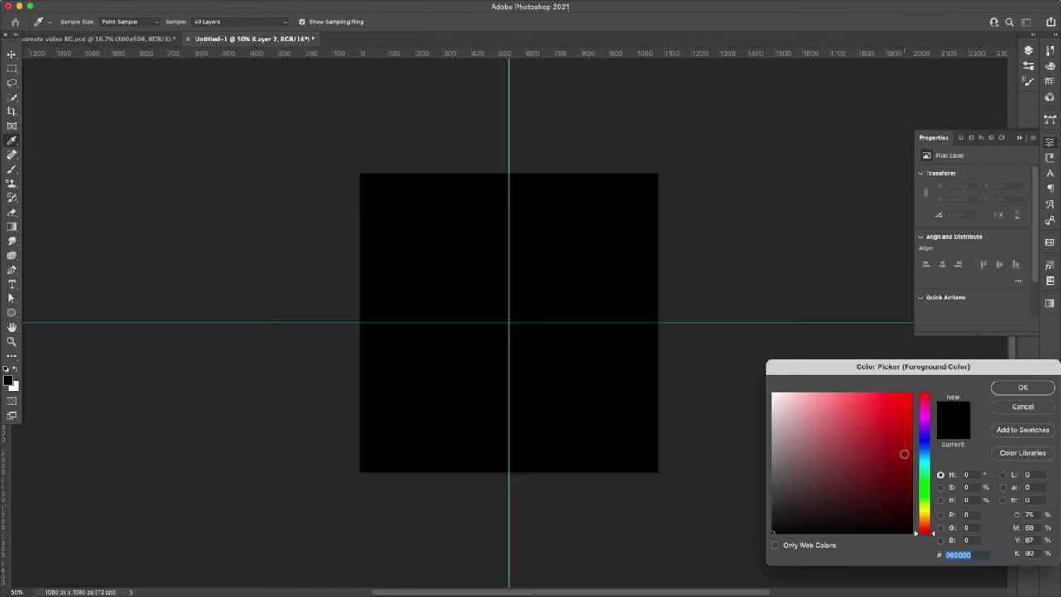
left_click_drag(925, 459, 926, 469)
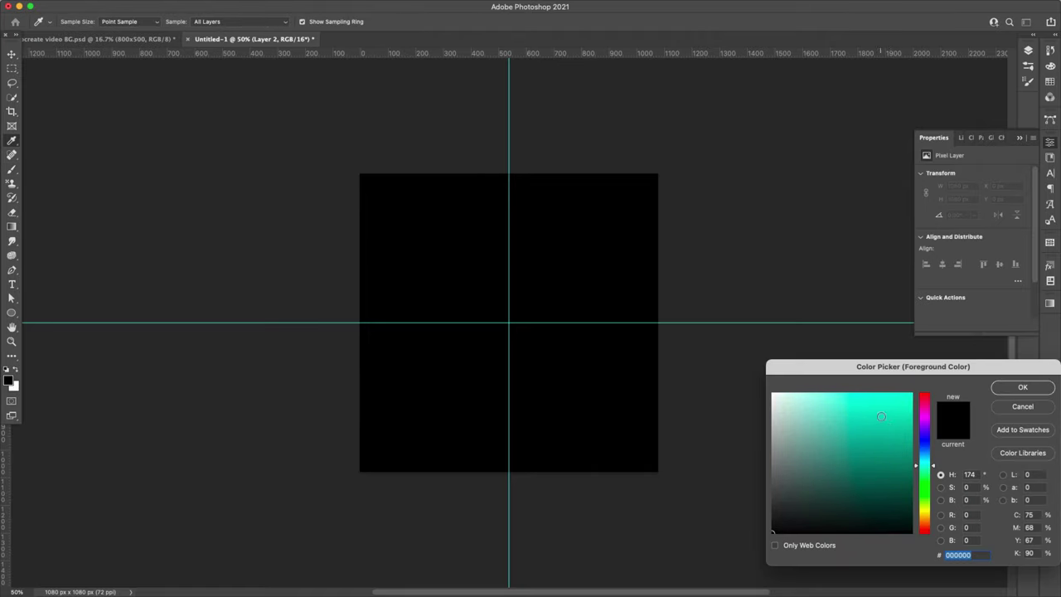
left_click(883, 414)
left_click(1023, 387)
Paint a teal test stroke, then save the brush as new preset Neon 1
key("b")
mouse_move(365, 234)
left_mouse_down()
mouse_move(420, 249)
mouse_move(419, 389)
mouse_move(389, 431)
left_mouse_up()
left_click(1029, 81)
left_click(1011, 47)
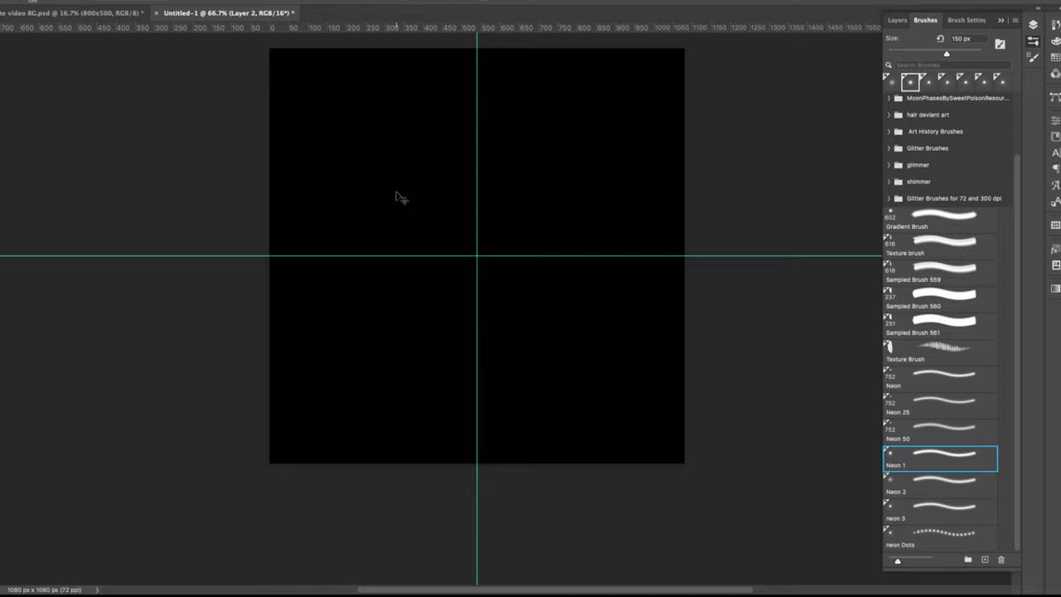
Hide guides and paint two vertical teal bars, first with Neon 1, then Neon 2
key("ctrl+semicolon")
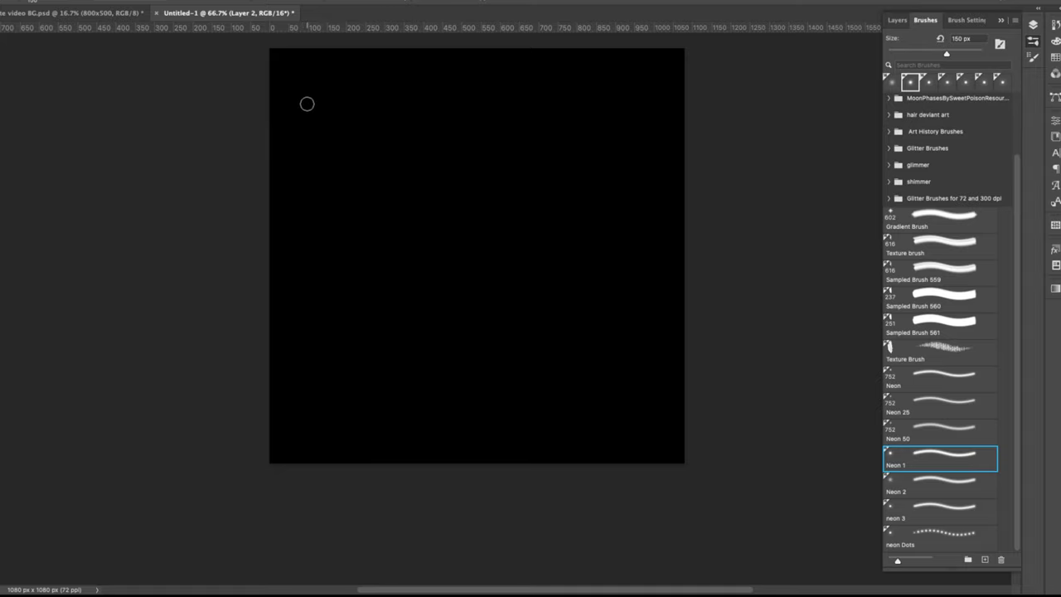
left_click_drag(314, 101, 296, 405)
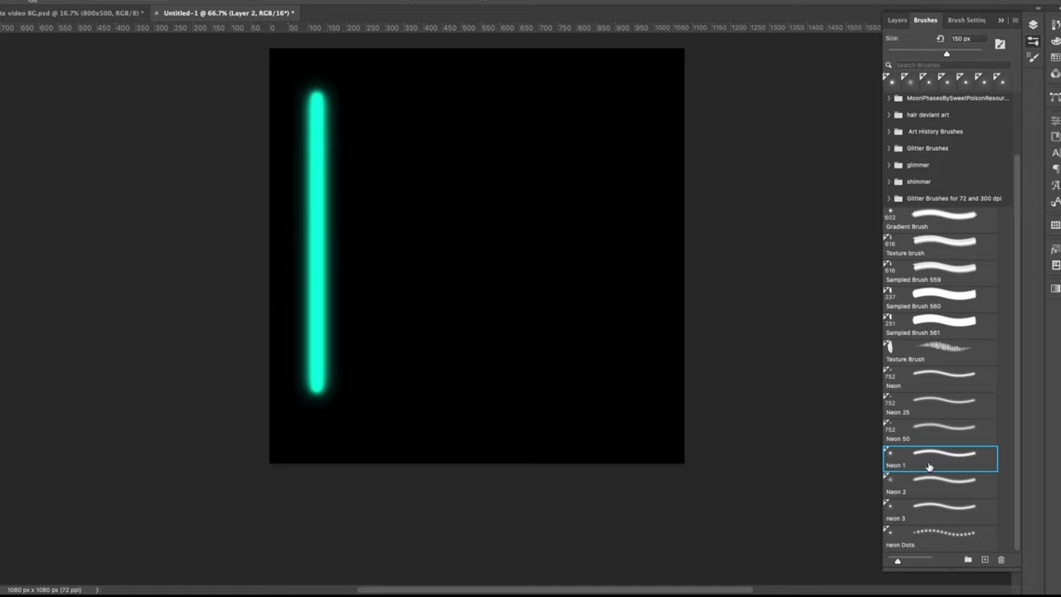
left_click(954, 489)
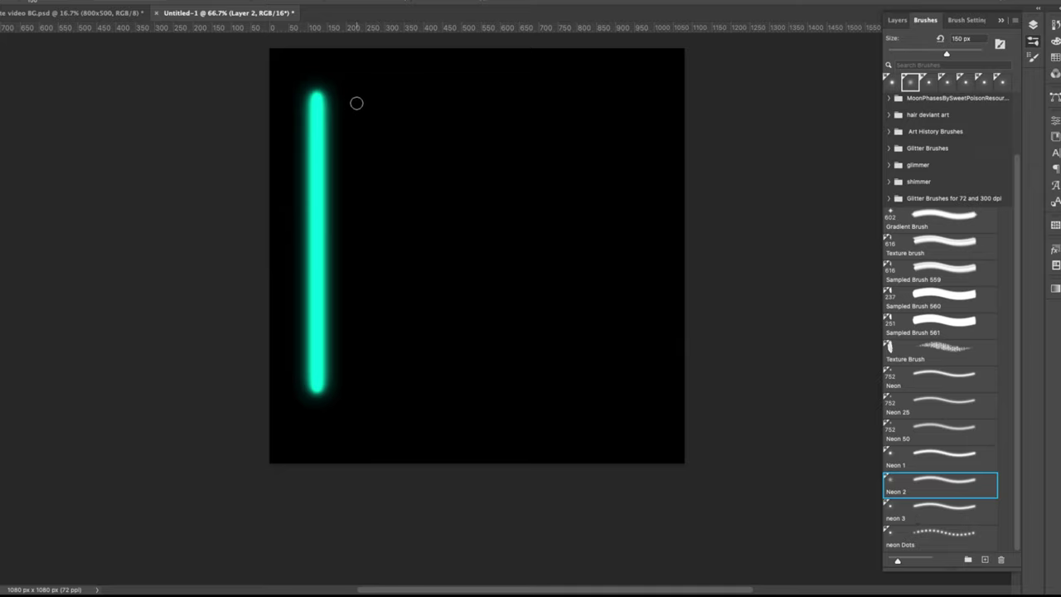
left_click_drag(359, 102, 380, 408)
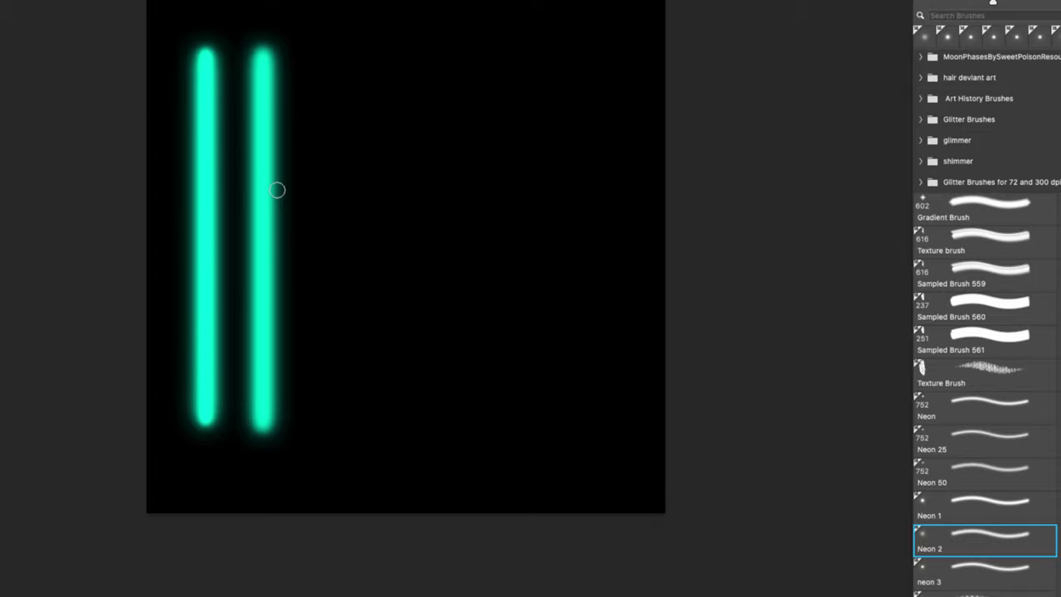
Select the neon 3 brush preset in the Brushes panel
left_click(977, 579)
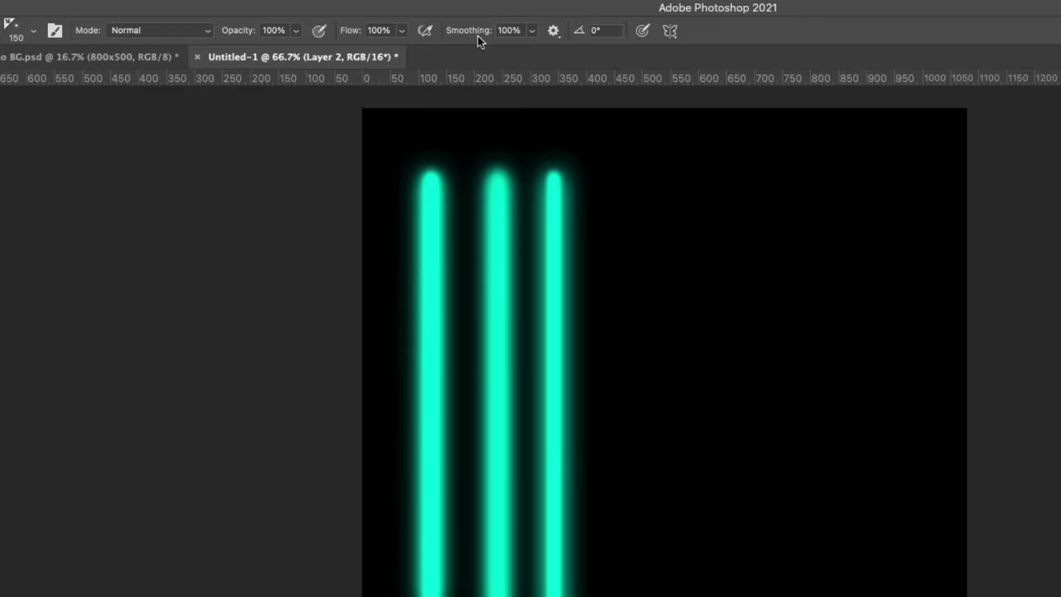
Paint two teal loops right of the bars, at 0% and then 100% smoothing
left_click(530, 32)
mouse_move(723, 175)
left_mouse_down()
mouse_move(691, 178)
mouse_move(753, 196)
mouse_move(717, 170)
left_mouse_up()
left_click(531, 31)
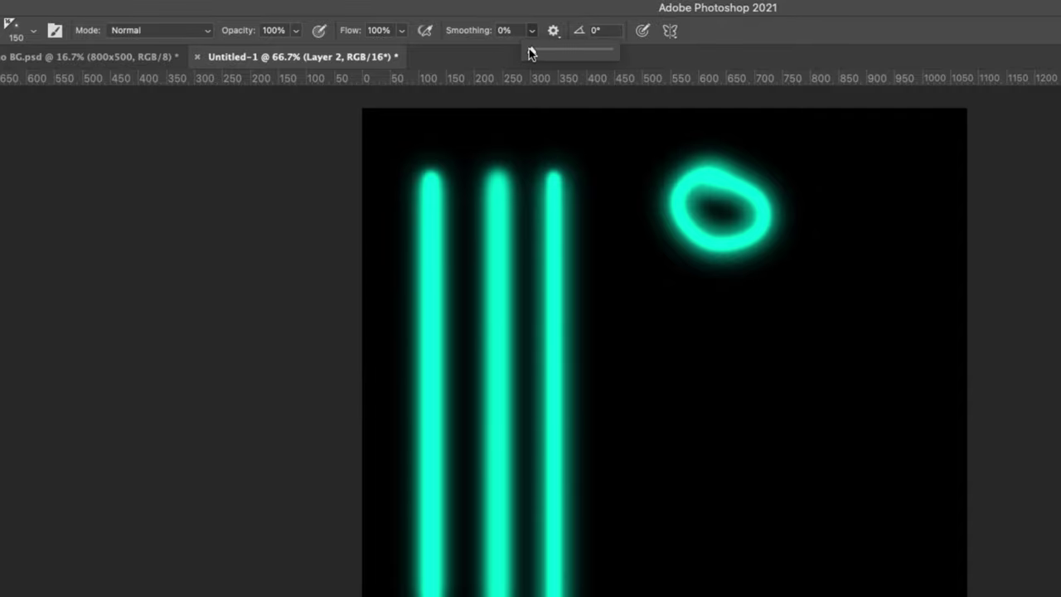
left_click_drag(530, 47, 601, 62)
mouse_move(701, 300)
left_mouse_down()
mouse_move(737, 338)
mouse_move(709, 301)
left_mouse_up()
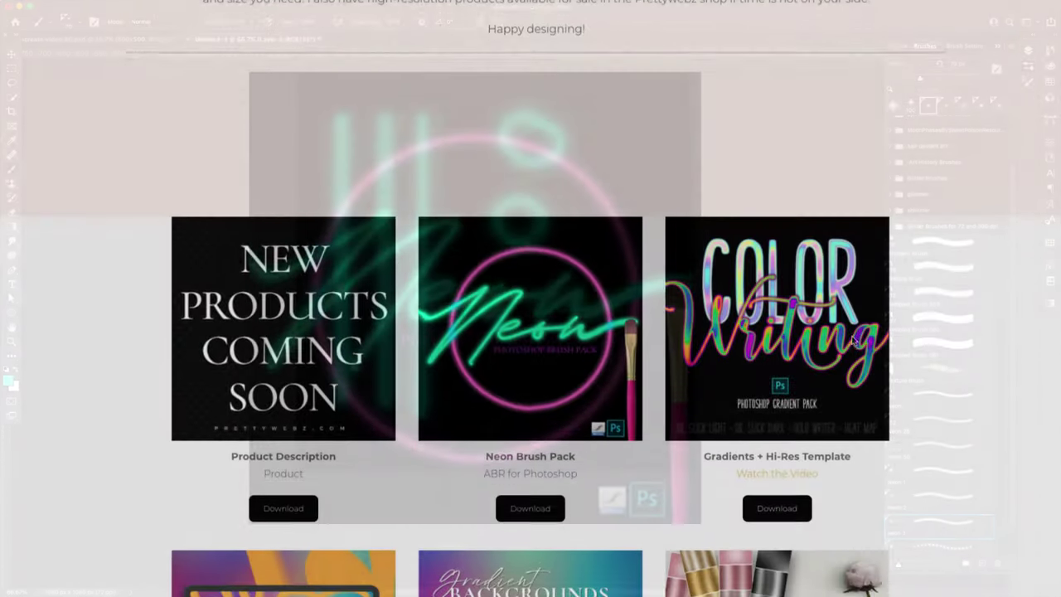
Scroll to the Join the List footer form and enter an e-mail address
scroll(853, 341, "down", 6)
scroll(853, 341, "down", 15)
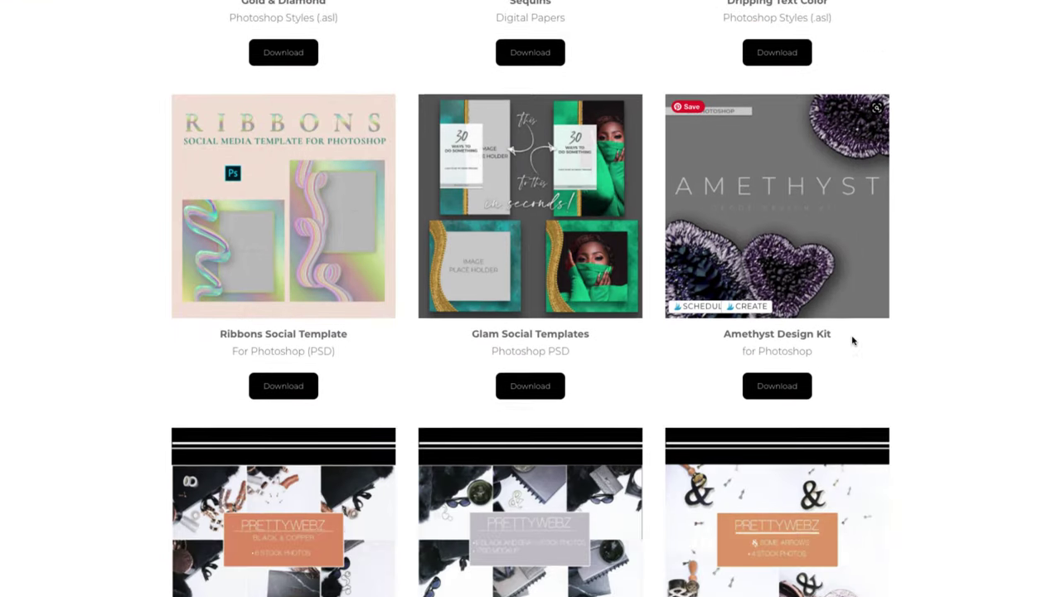
scroll(854, 341, "down", 12)
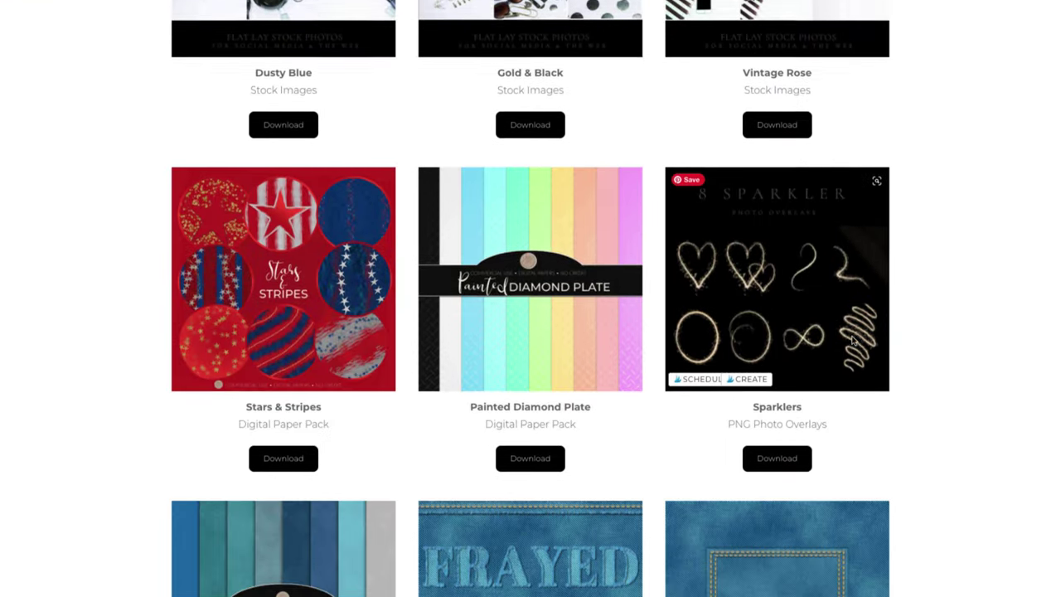
scroll(853, 341, "down", 10)
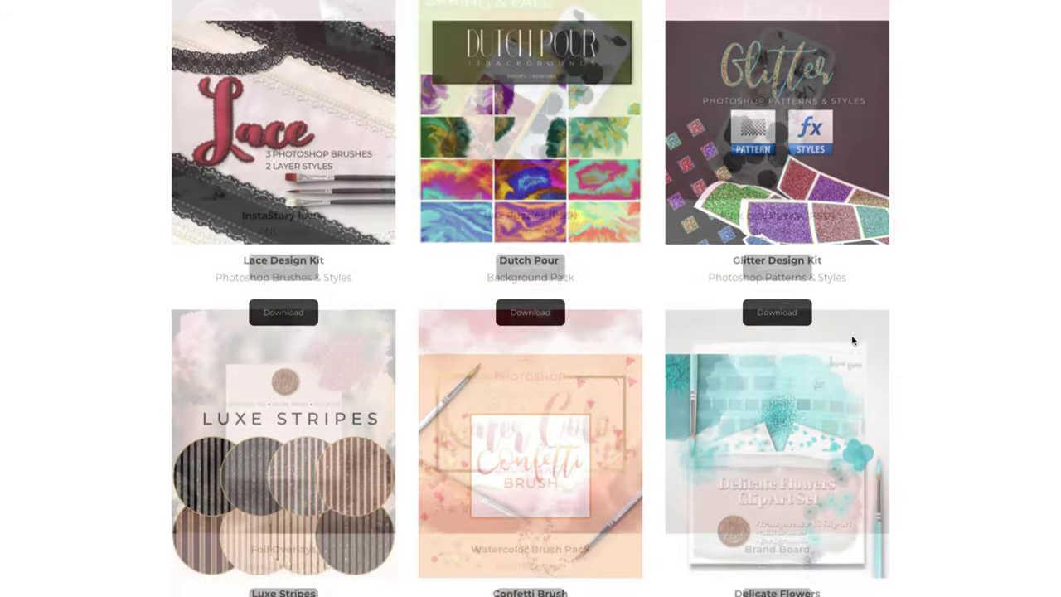
scroll(853, 341, "down", 8)
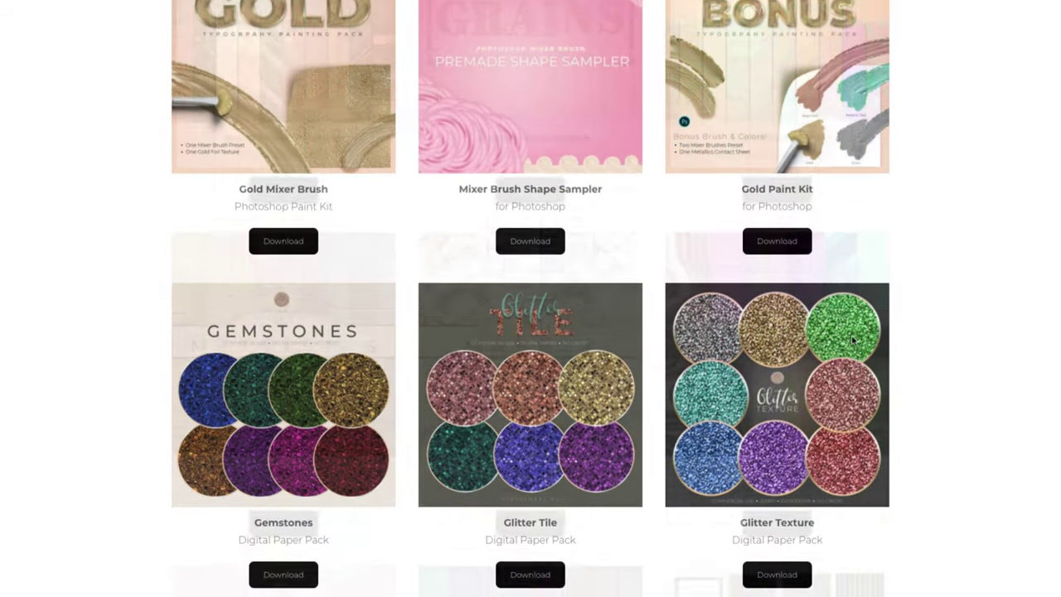
scroll(853, 341, "down", 9)
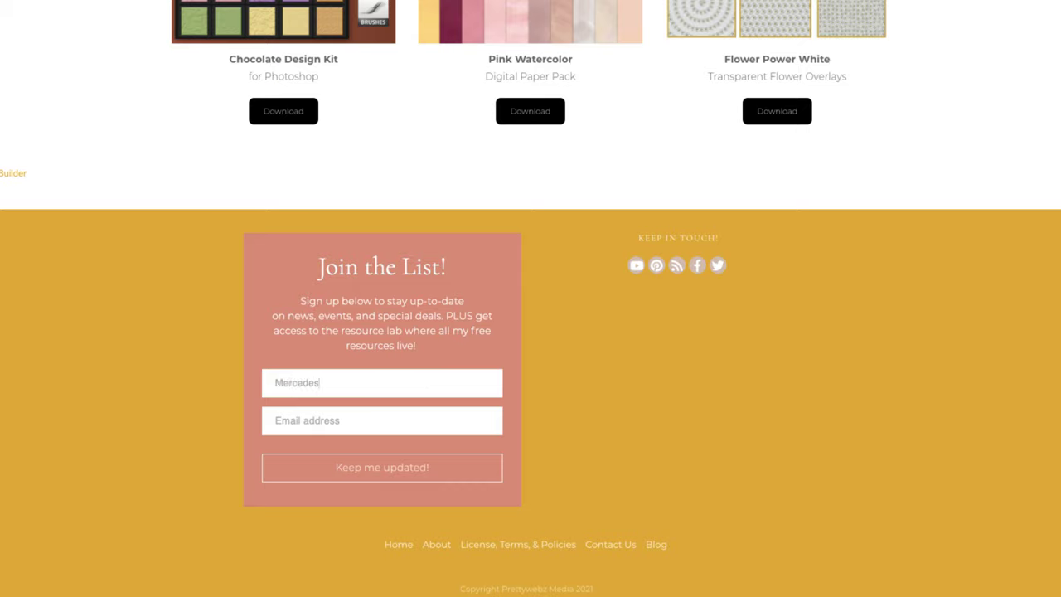
left_click(370, 419)
type("myemail@email.com")
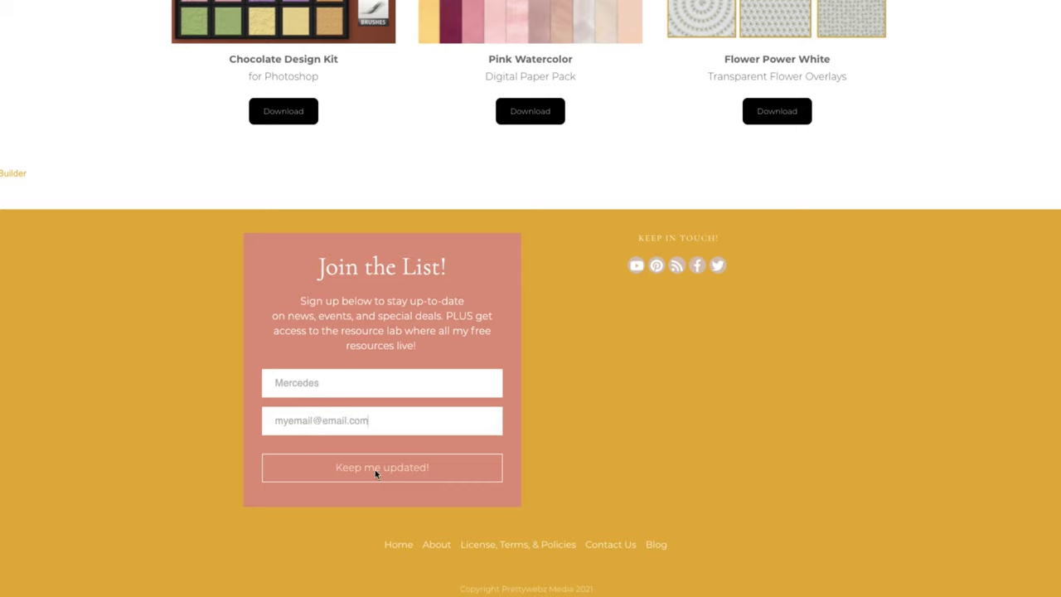